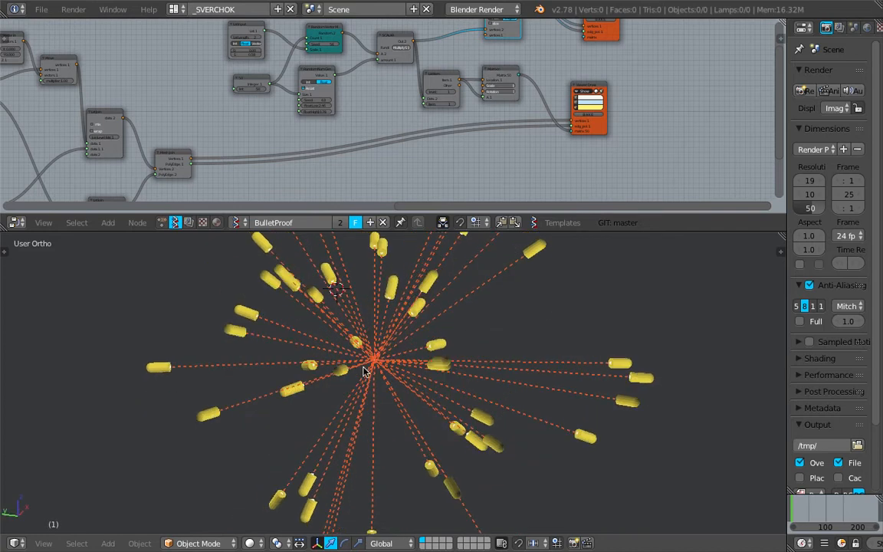
Examine the bullet array from several angles and adjust the split between the node editor and the 3D view
middle_click_drag(392, 341, 439, 302)
left_click_drag(470, 233, 468, 103)
middle_click_drag(445, 252, 408, 294)
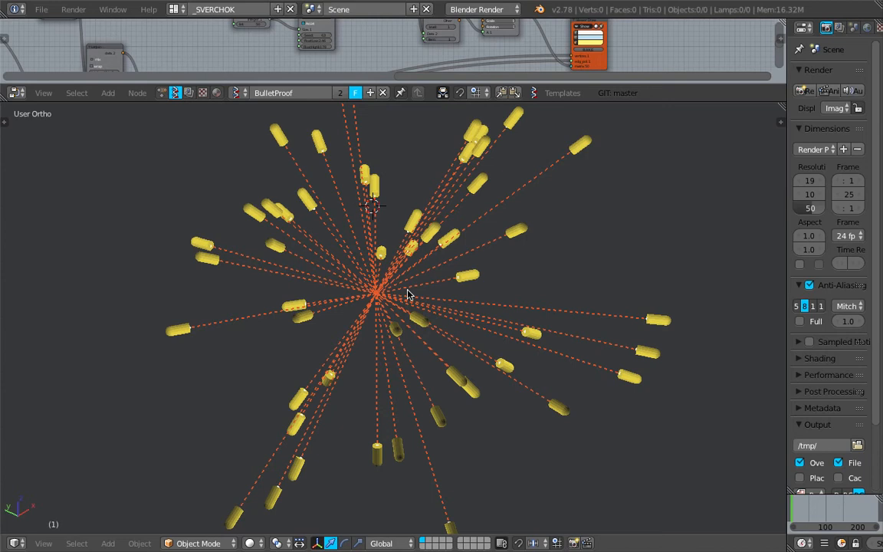
middle_click_drag(353, 313, 351, 292)
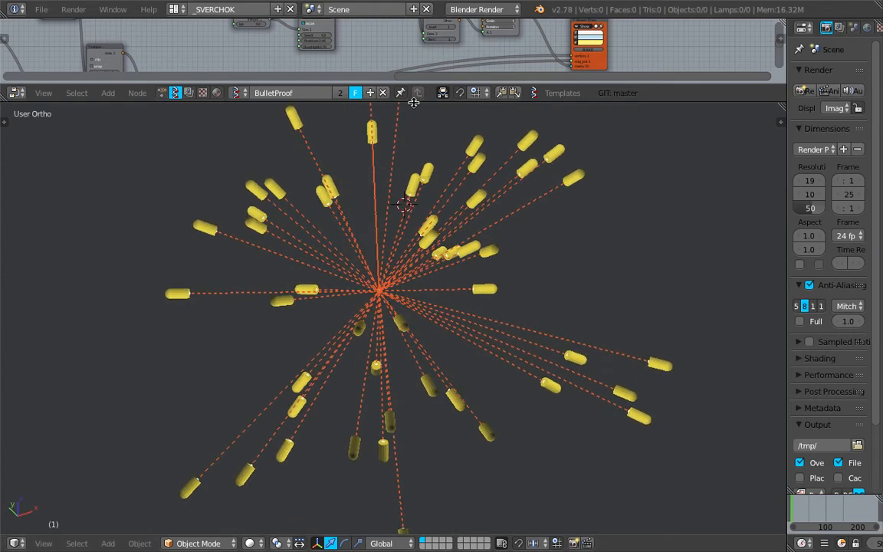
left_click_drag(414, 86, 415, 135)
left_click_drag(415, 208, 415, 198)
middle_click_drag(394, 296, 371, 366)
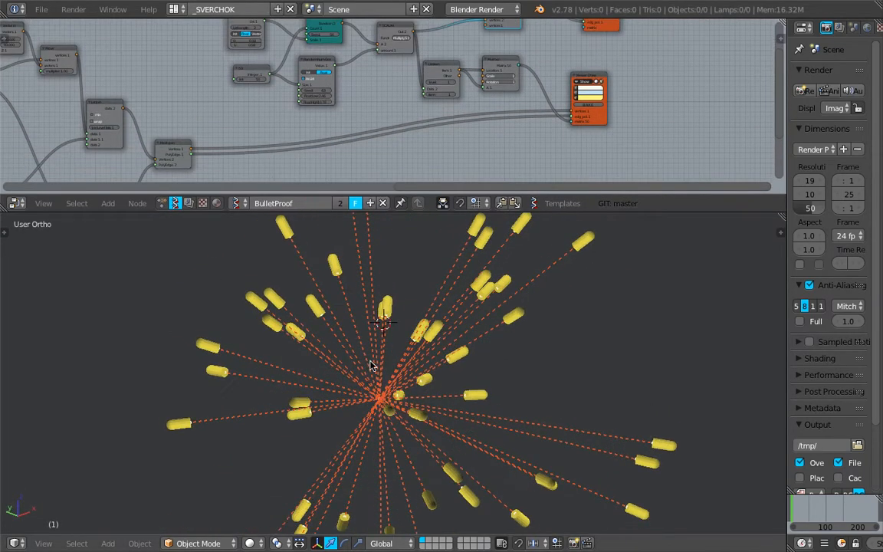
middle_click_drag(299, 340, 341, 331)
middle_click_drag(433, 378, 301, 324)
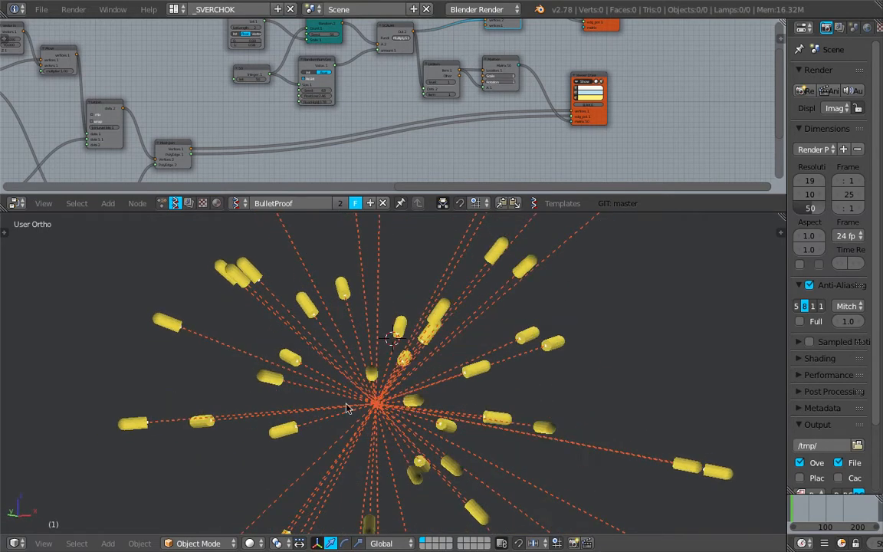
middle_click_drag(371, 427, 345, 389)
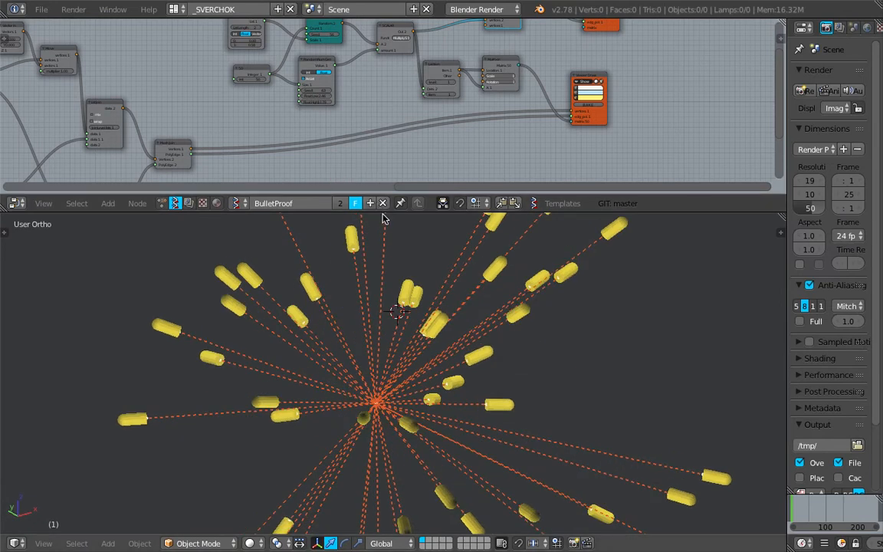
left_click_drag(382, 212, 388, 277)
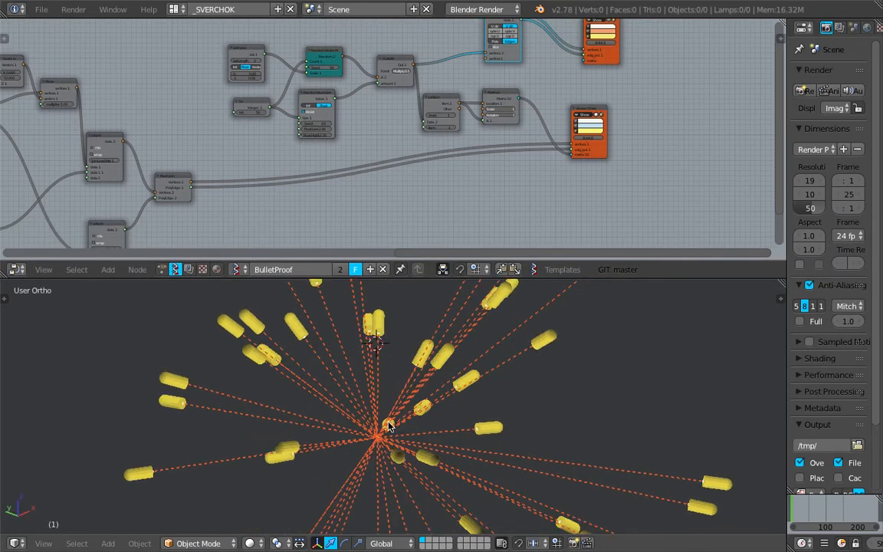
Set the List Input node's second value to 0.34
scroll(429, 144, "up", 4)
middle_click_drag(470, 146, 428, 172)
scroll(306, 146, "up", 2)
middle_click_drag(145, 106, 314, 127)
scroll(228, 119, "up", 1)
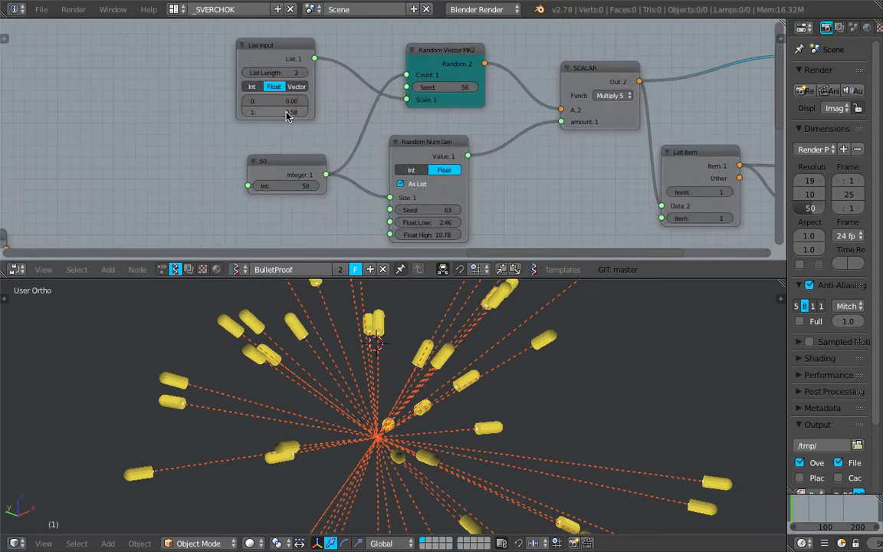
mouse_move(274, 112)
left_mouse_down()
mouse_move(337, 112)
mouse_move(244, 112)
mouse_move(262, 112)
left_mouse_up()
middle_click_drag(507, 401, 471, 429)
Set the integer node that feeds the Count and Size inputs to 20
scroll(308, 126, "up", 3)
middle_click_drag(322, 183, 320, 175)
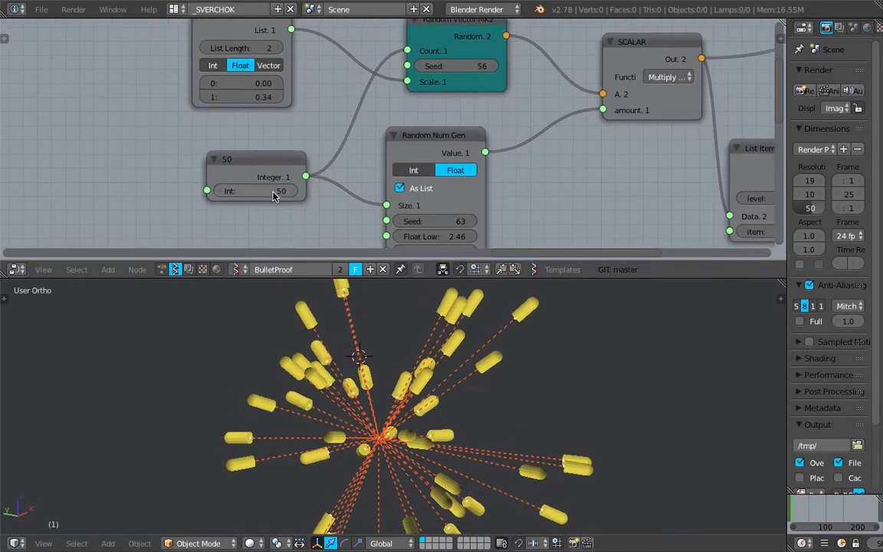
type("20")
key("Return")
middle_click_drag(442, 420, 391, 425)
Set the Random Num Gen node's Seed to 173 and its Float Low to 4
middle_click_drag(421, 188, 341, 153)
mouse_move(345, 187)
left_mouse_down()
mouse_move(391, 187)
mouse_move(350, 197)
left_mouse_up()
middle_click_drag(434, 446, 448, 424)
left_click_drag(376, 201, 455, 196)
type("4")
key("Return")
scroll(522, 404, "down", 3)
middle_click_drag(518, 405, 422, 406)
scroll(420, 391, "up", 3)
Set the Random Num Gen node's Float Low to 2.77 and Float High to 19.99
left_click_drag(372, 201, 349, 201)
left_click_drag(372, 217, 469, 217)
scroll(418, 459, "down", 3)
middle_click_drag(420, 452, 474, 399)
mouse_move(372, 217)
left_mouse_down()
mouse_move(359, 217)
mouse_move(429, 217)
mouse_move(368, 217)
left_mouse_up()
Move the yellow-face Viewer Draw node aside and cut the link from Matrix in to its matrix input
middle_click_drag(538, 172, 439, 214)
mouse_move(472, 167)
middle_mouse_down()
mouse_move(382, 199)
mouse_move(398, 195)
mouse_move(406, 123)
middle_mouse_up()
scroll(554, 177, "down", 5)
middle_click_drag(556, 178, 505, 164)
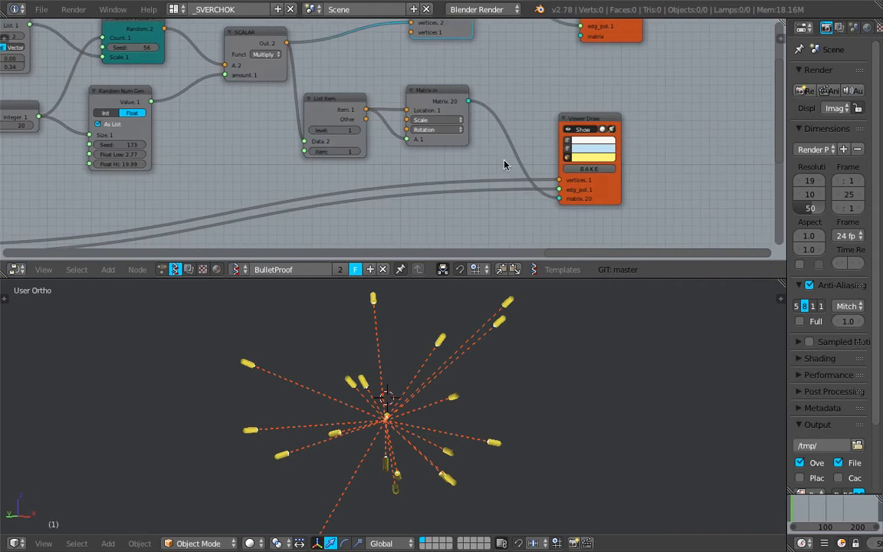
left_click_drag(600, 199, 624, 206)
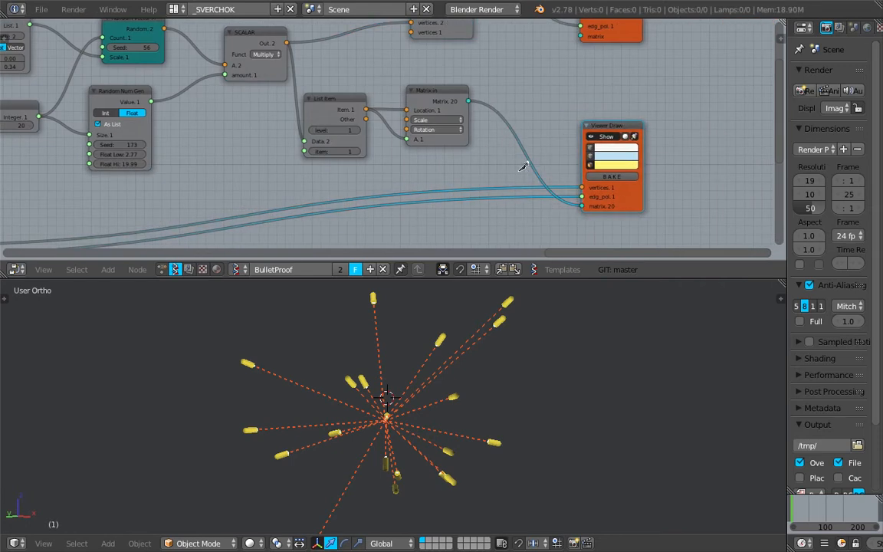
left_click_drag(518, 171, 629, 125, "ctrl")
key("g")
left_click(597, 188)
mouse_move(439, 384)
middle_mouse_down()
mouse_move(359, 404)
mouse_move(428, 399)
middle_mouse_up()
scroll(472, 318, "up", 2)
Enlarge the node editor and reposition the UV Connection node and its Viewer Draw node
left_click_drag(489, 279, 501, 408)
middle_click_drag(462, 137, 439, 218)
scroll(518, 124, "up", 4)
mouse_move(480, 176)
left_mouse_down()
mouse_move(460, 175)
mouse_move(516, 169)
left_mouse_up()
left_click_drag(678, 177, 680, 157)
scroll(675, 160, "down", 2)
middle_click_drag(207, 196, 433, 160)
scroll(433, 160, "up", 2)
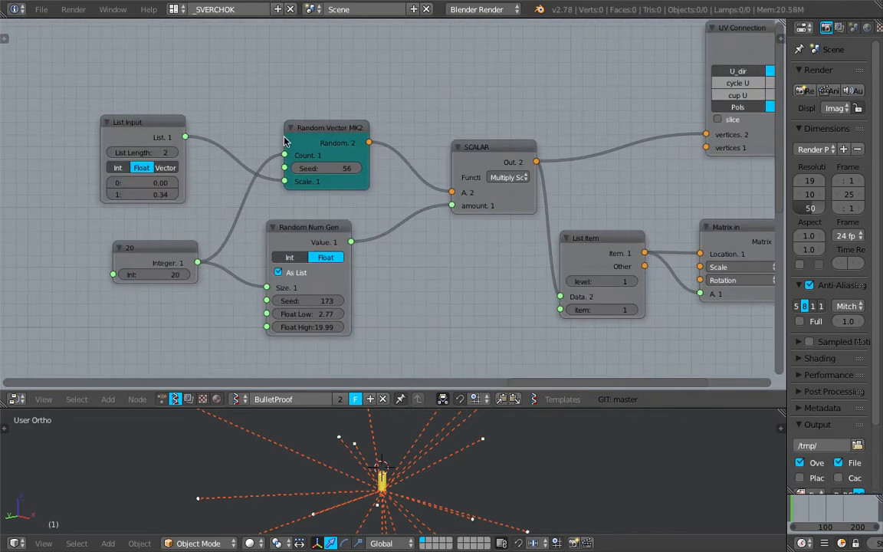
Move the Random Vector MK2 and List Input nodes slightly upward
left_click_drag(284, 137, 312, 113)
middle_click_drag(203, 141, 321, 150)
scroll(322, 150, "up", 4)
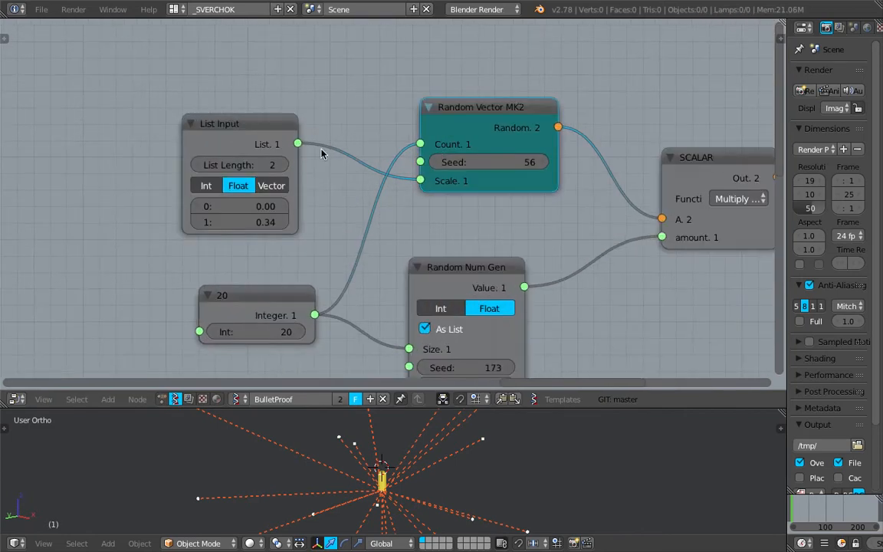
left_click_drag(219, 137, 219, 114)
Set the List Input node's second value to 1.12
left_click(264, 182)
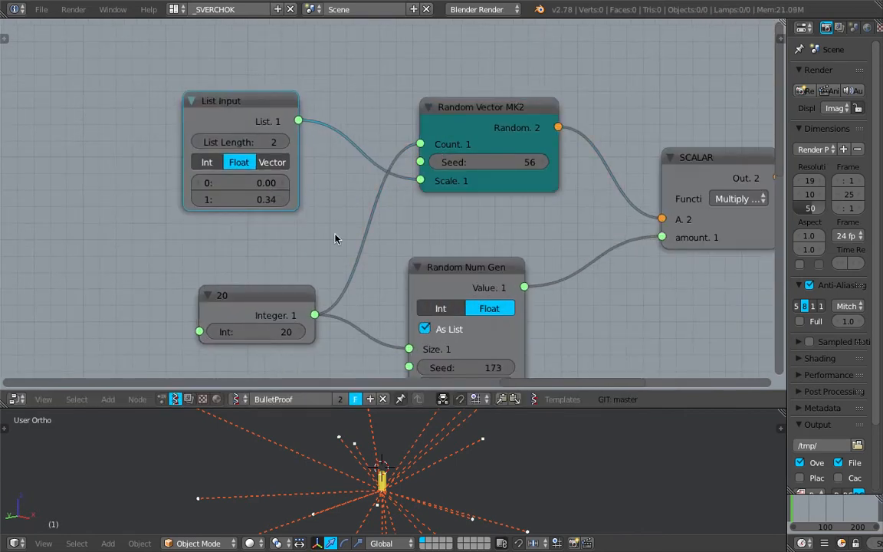
left_click_drag(259, 203, 319, 203)
middle_click_drag(351, 205, 323, 152)
Move the integer node closer to List Input and shift the SCALAR node toward the random nodes
left_click_drag(263, 243, 240, 201)
scroll(352, 161, "down", 1)
middle_click_drag(332, 156, 248, 149)
middle_click_drag(450, 142, 421, 148)
left_click_drag(526, 109, 477, 124)
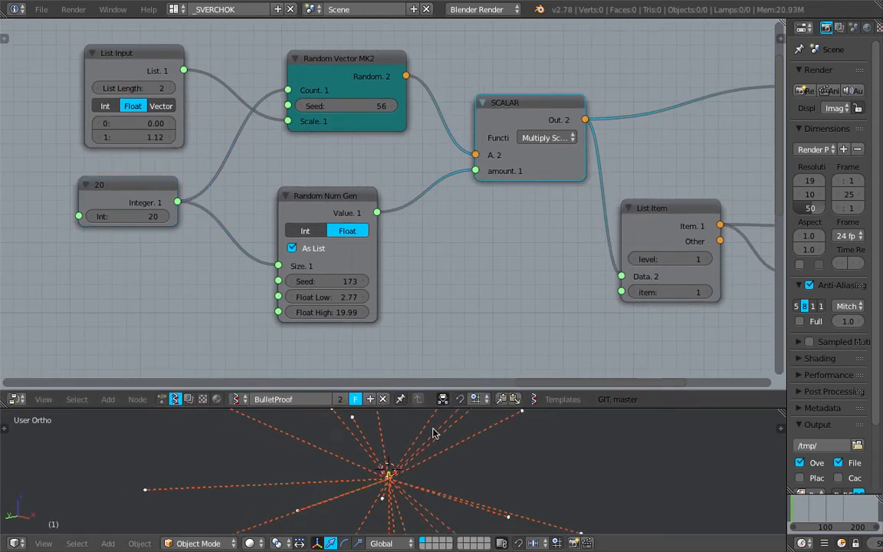
Enlarge the 3D view and set the Random Num Gen node's Float Low to 3.49, Float High to 29.17 and Seed to 243
left_click_drag(436, 407, 428, 293)
middle_click_drag(389, 392, 390, 310)
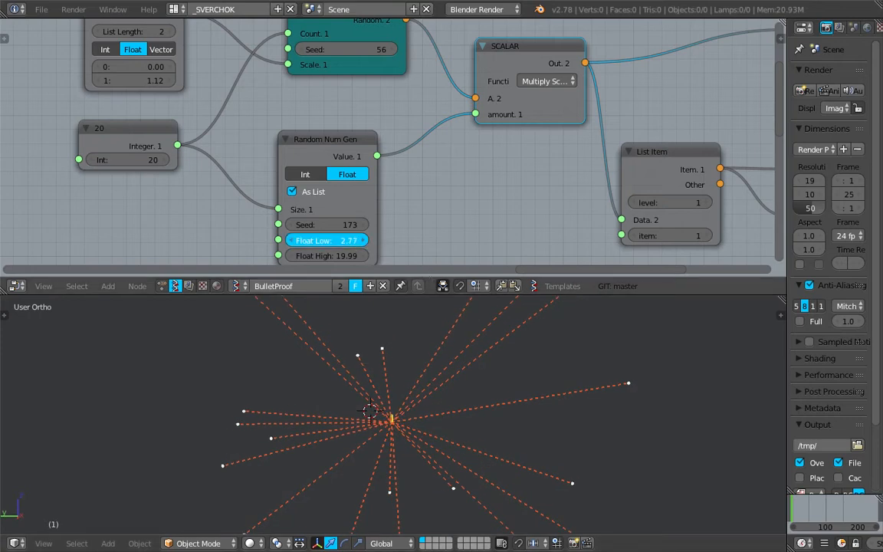
mouse_move(326, 240)
left_mouse_down()
mouse_move(341, 240)
mouse_move(292, 255)
mouse_move(337, 256)
mouse_move(318, 255)
left_mouse_up()
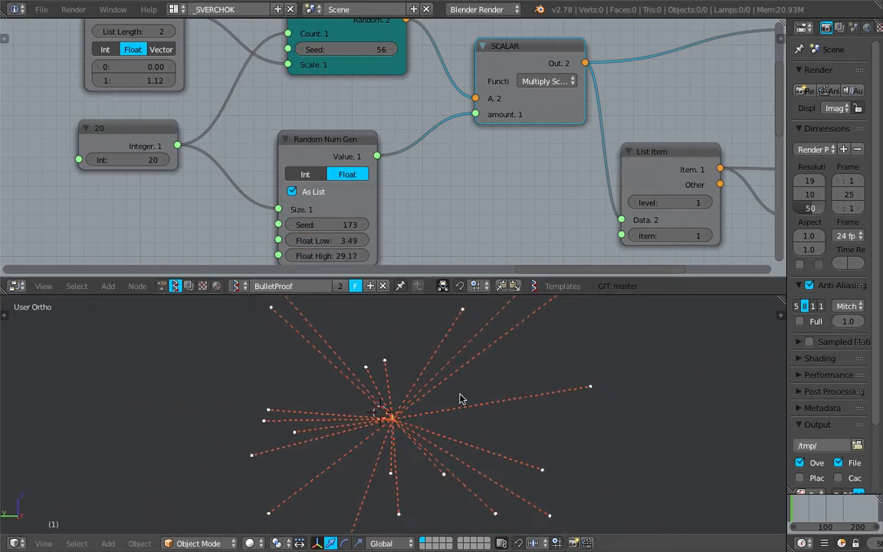
left_click_drag(352, 224, 402, 224)
middle_click_drag(467, 390, 402, 423)
Reposition the List Item node between the SCALAR and Matrix in nodes
middle_click_drag(540, 196, 343, 188)
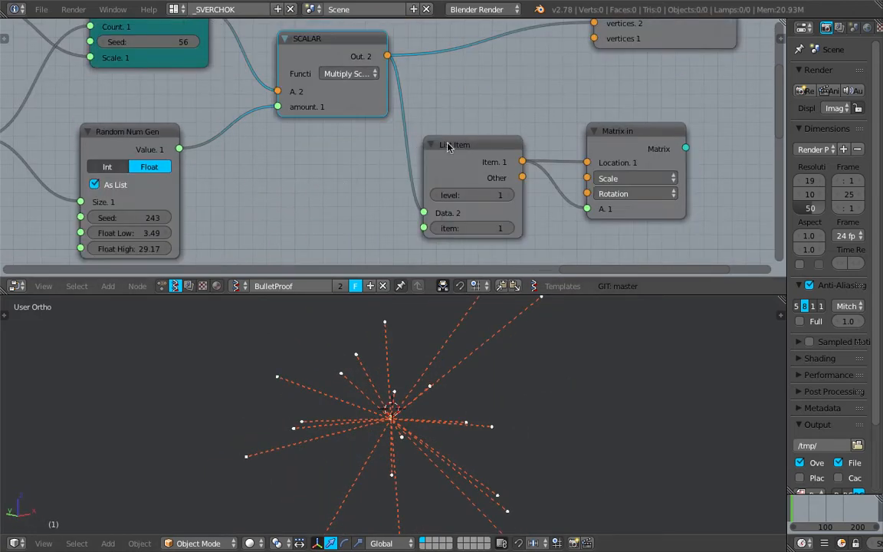
left_click_drag(448, 147, 427, 134)
middle_click_drag(460, 108, 453, 139)
left_click_drag(454, 170, 484, 188)
Move the UV Connection node closer to the SCALAR node
mouse_move(598, 36)
middle_mouse_down()
mouse_move(582, 75)
mouse_move(423, 190)
middle_mouse_up()
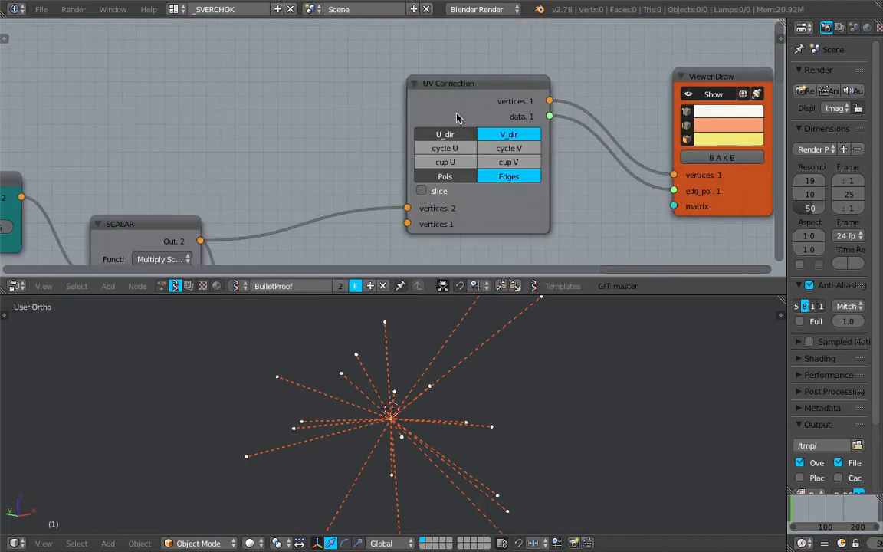
left_click_drag(437, 101, 392, 121)
middle_click_drag(427, 129, 421, 77)
scroll(421, 78, "down", 2)
middle_click_drag(551, 49, 441, 82)
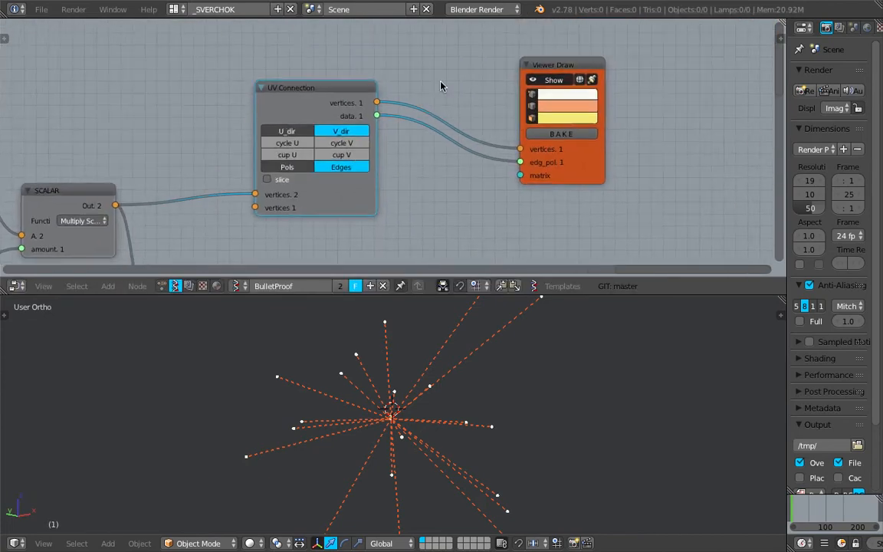
Toggle the visibility of the Viewer Draw node fed by UV Connection, and switch its shading to solid and back
left_click(556, 80)
left_click(564, 80)
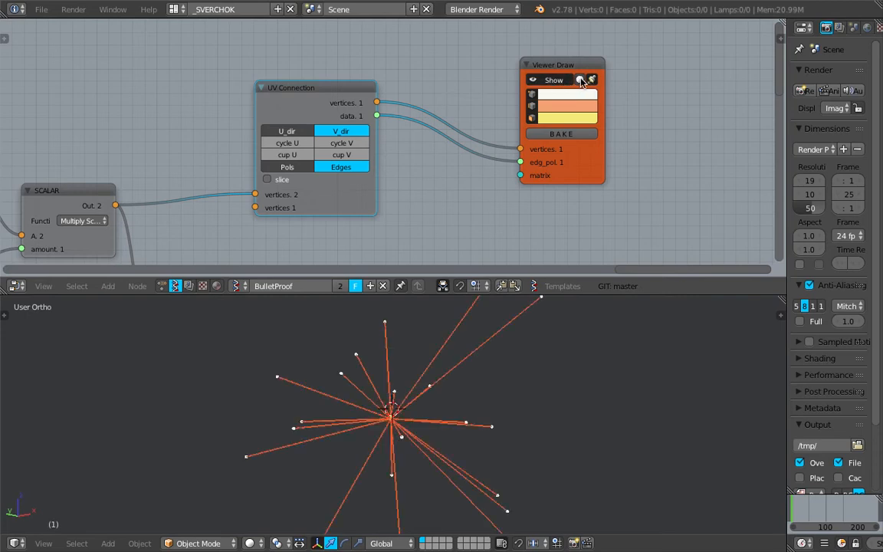
left_click(581, 80)
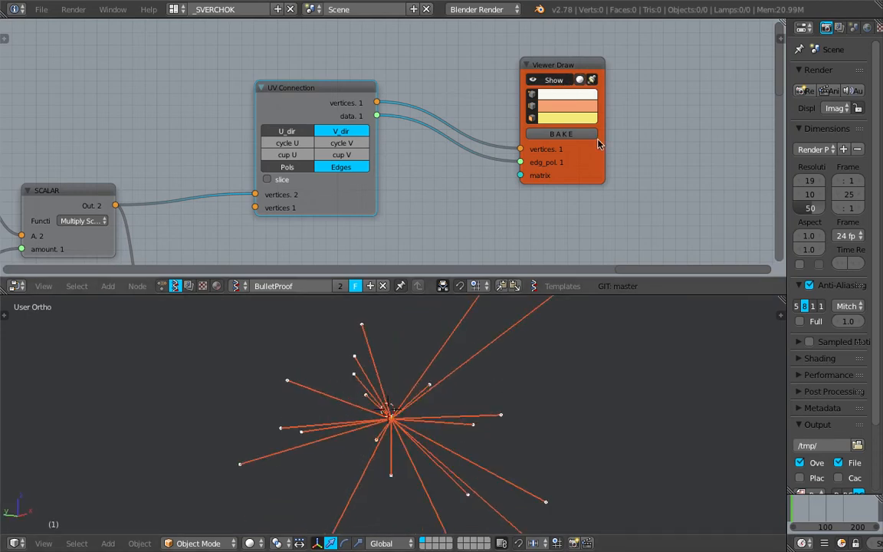
left_click(582, 80)
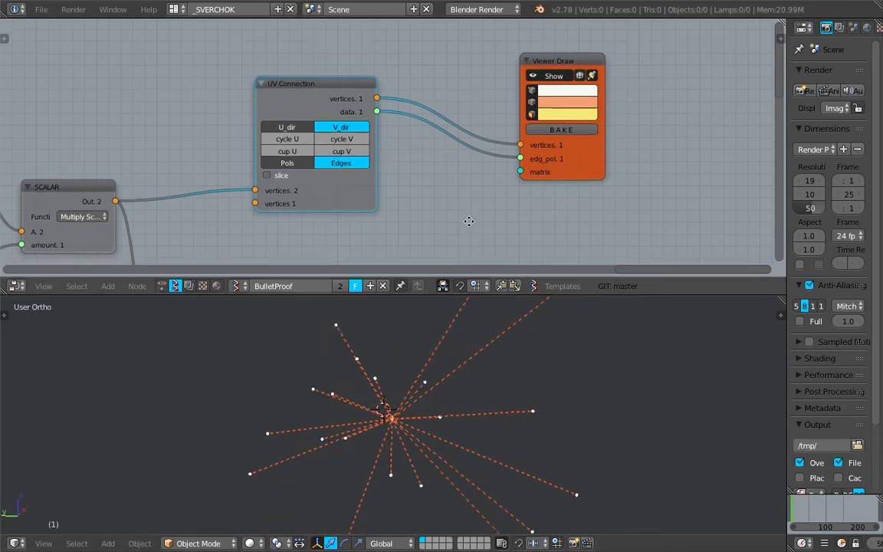
middle_click_drag(577, 187, 571, 146)
scroll(546, 145, "down", 1)
left_click(504, 61)
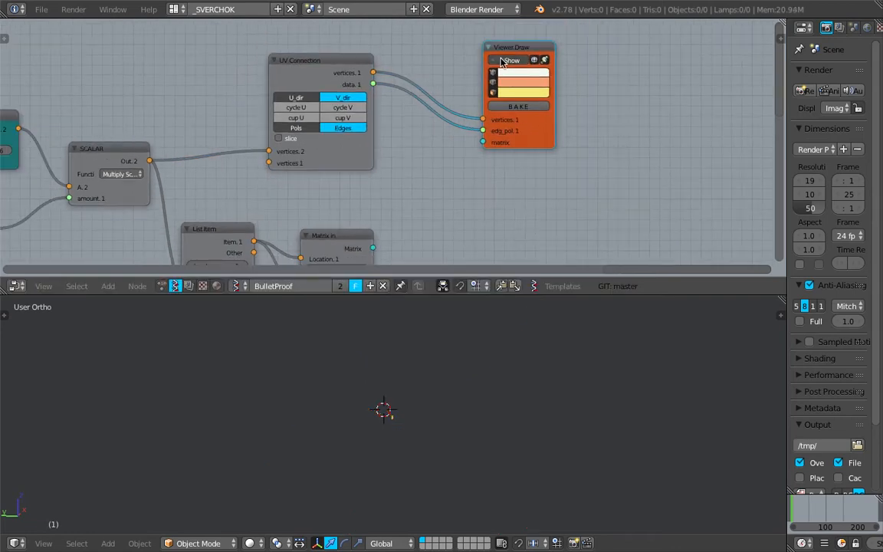
left_click(502, 61)
Shift the Matrix in node slightly and move the List Item node up toward the SCALAR node
middle_click_drag(403, 211, 471, 97)
left_click_drag(397, 134, 409, 149)
middle_click_drag(308, 132, 370, 107)
scroll(370, 106, "up", 1)
left_click_drag(332, 85, 319, 73)
middle_click_drag(319, 72, 397, 173)
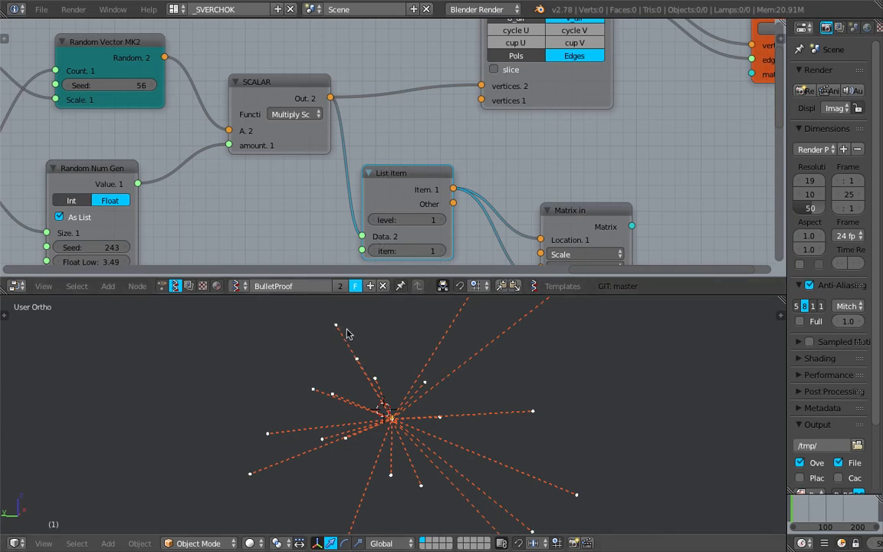
left_click_drag(414, 177, 418, 145)
middle_click_drag(403, 139, 383, 118)
Connect the Matrix in output to the matrix input of the yellow-face Viewer Draw node
middle_click_drag(437, 166, 346, 113)
middle_click_drag(564, 168, 505, 102)
scroll(503, 102, "down", 1)
left_click_drag(486, 84, 586, 246)
scroll(359, 105, "up", 1)
Move the List Item node down and further away from the Matrix in node
middle_click_drag(359, 105, 443, 192)
scroll(443, 192, "up", 2)
scroll(522, 195, "up", 1)
middle_click_drag(522, 196, 515, 168)
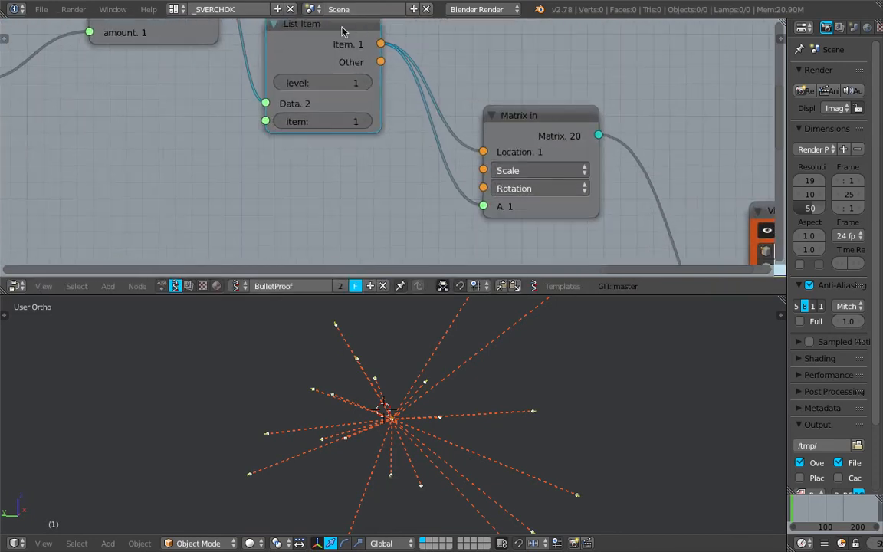
left_click_drag(343, 28, 323, 69)
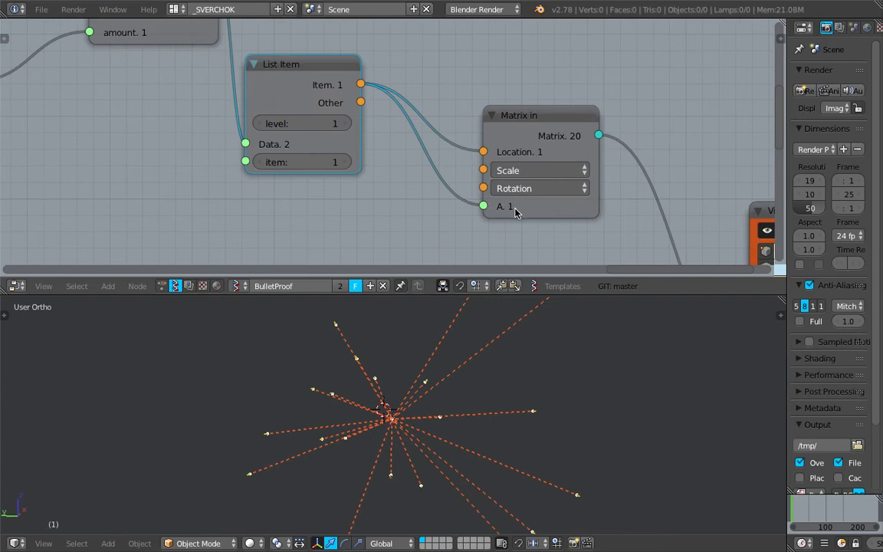
Disconnect the Matrix in output from the yellow-face Viewer Draw node and inspect the single bullet in an enlarged 3D view
scroll(516, 213, "down", 2)
middle_click_drag(515, 213, 484, 158)
mouse_move(556, 387)
middle_mouse_down()
mouse_move(528, 408)
mouse_move(477, 372)
mouse_move(375, 400)
mouse_move(430, 329)
mouse_move(435, 369)
mouse_move(361, 341)
middle_mouse_up()
scroll(477, 372, "up", 3)
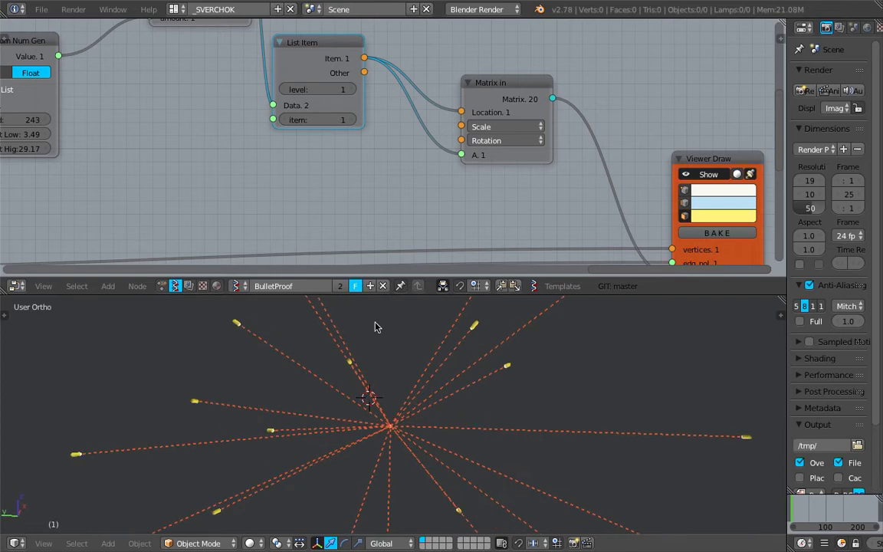
middle_click_drag(448, 231, 410, 152)
mouse_move(418, 347)
middle_mouse_down()
mouse_move(380, 335)
mouse_move(448, 304)
middle_mouse_up()
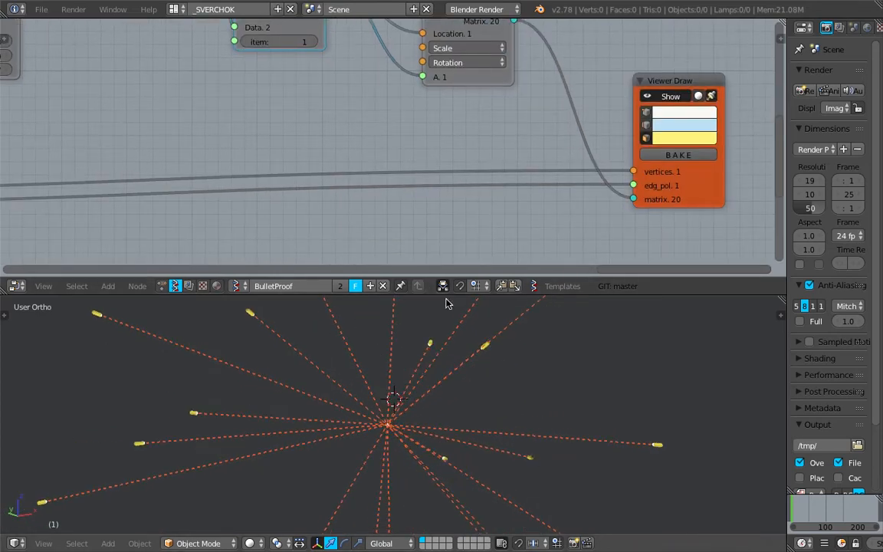
left_click(671, 96)
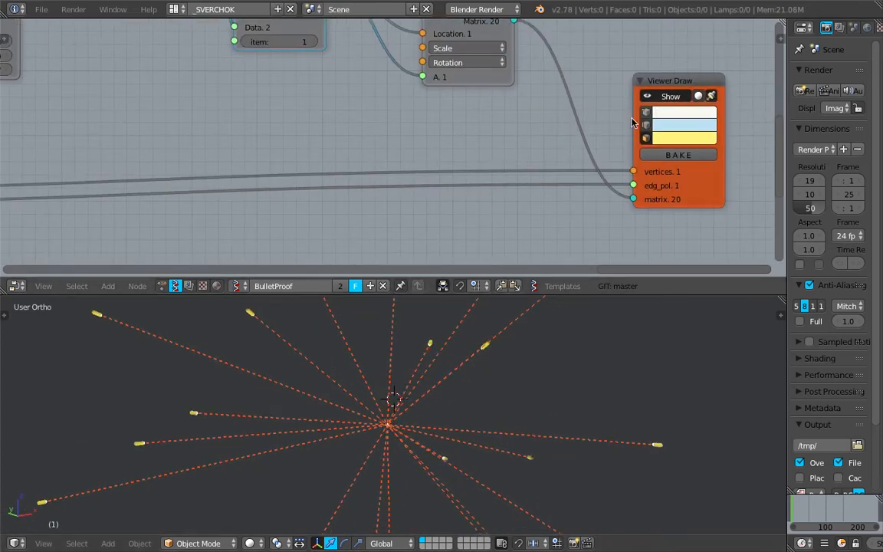
scroll(429, 420, "up", 8)
middle_click_drag(353, 477, 444, 329)
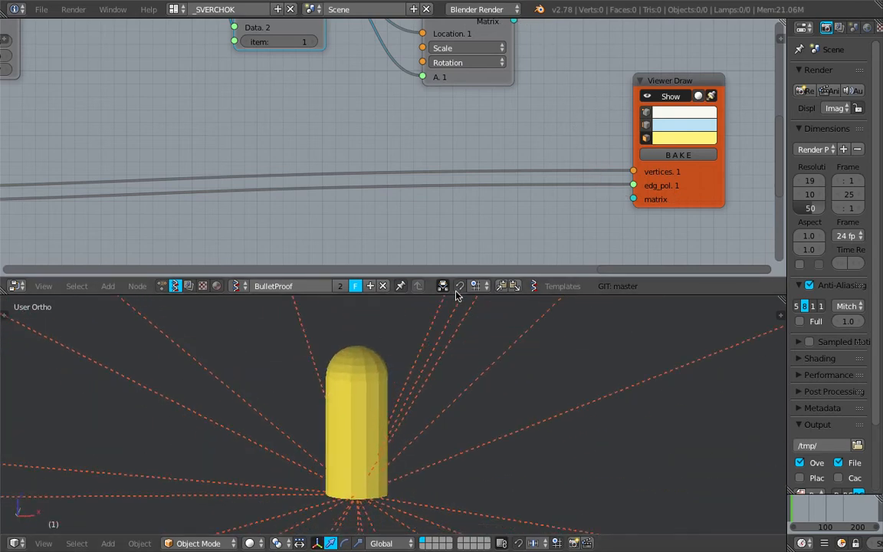
left_click_drag(458, 294, 460, 184)
Sketch with the grease pencil a domed cylinder beside the bullet, plus a separate dome, a plus sign and a box
middle_click_drag(473, 312, 491, 368)
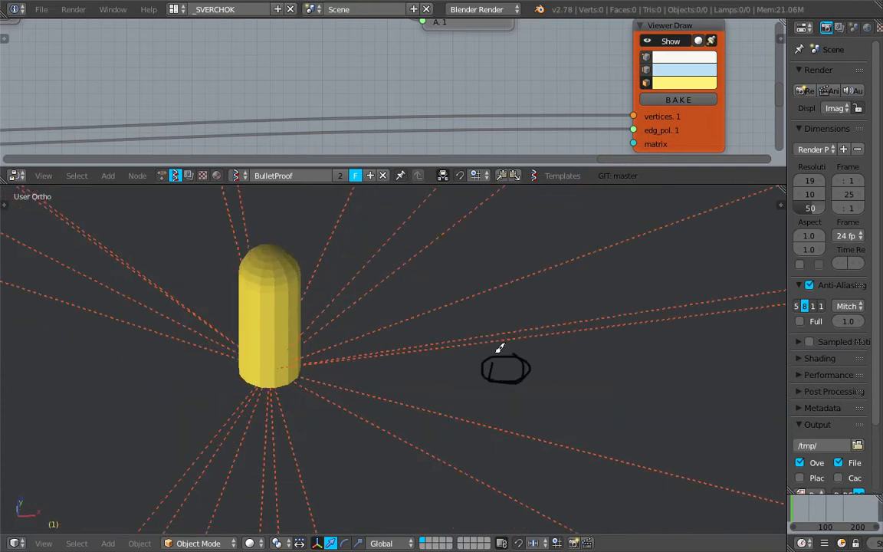
middle_click_drag(491, 375, 502, 401)
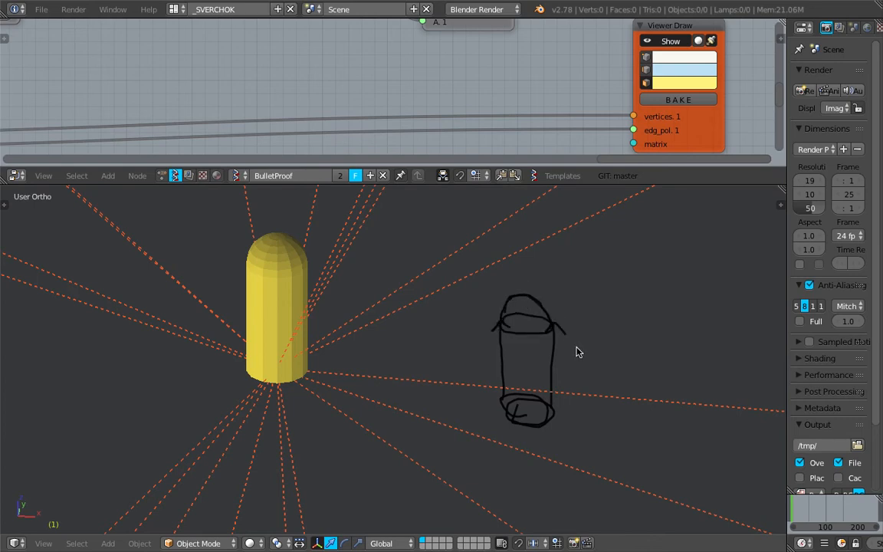
middle_click_drag(578, 351, 527, 343, "shift")
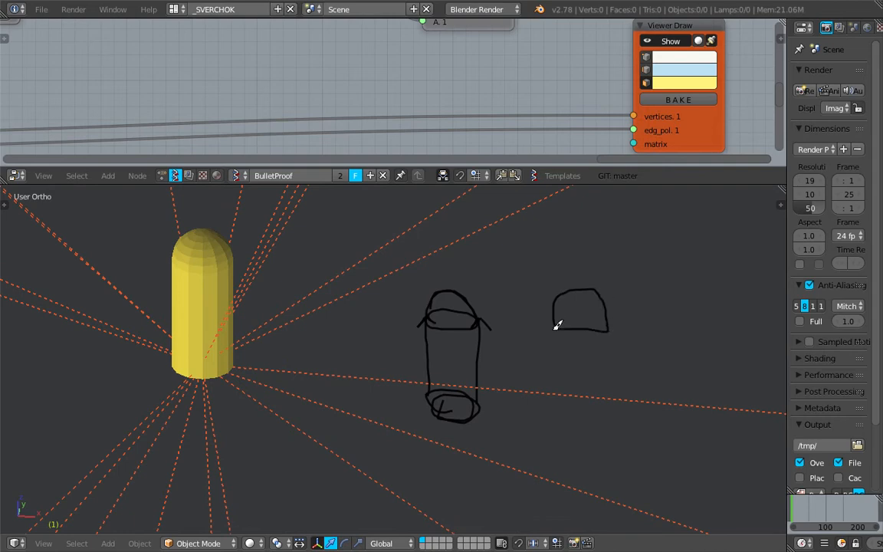
left_click_drag(578, 339, 587, 338)
left_click_drag(582, 335, 572, 434)
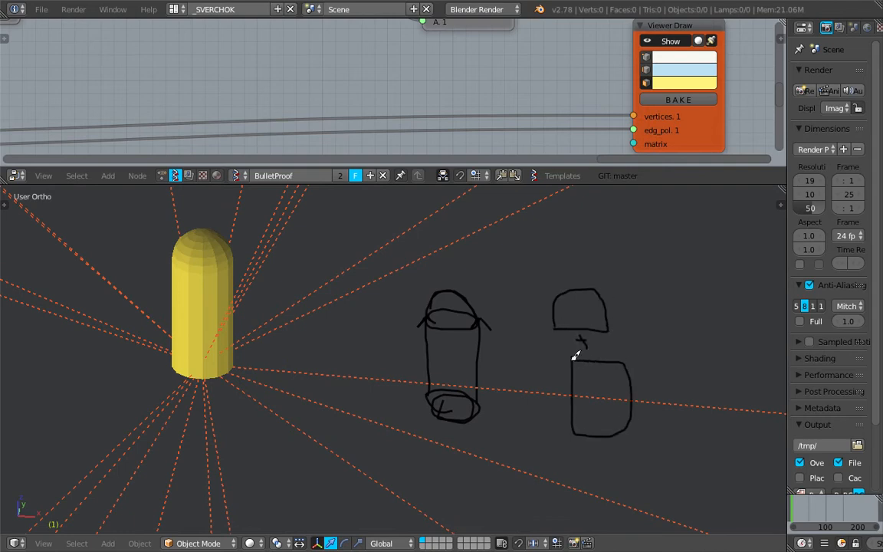
Remove the grease pencil sketches by deleting the Color entry from the GP_Palette
left_click(783, 206)
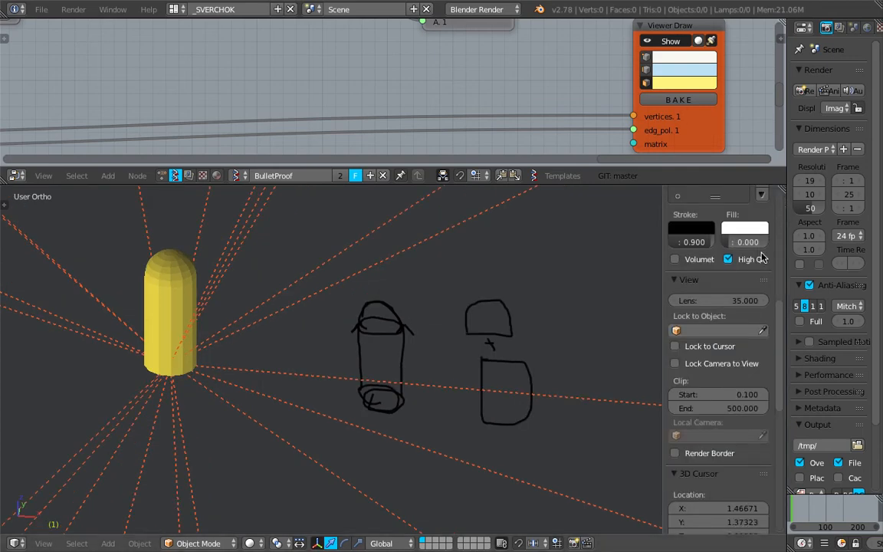
scroll(761, 259, "up", 4)
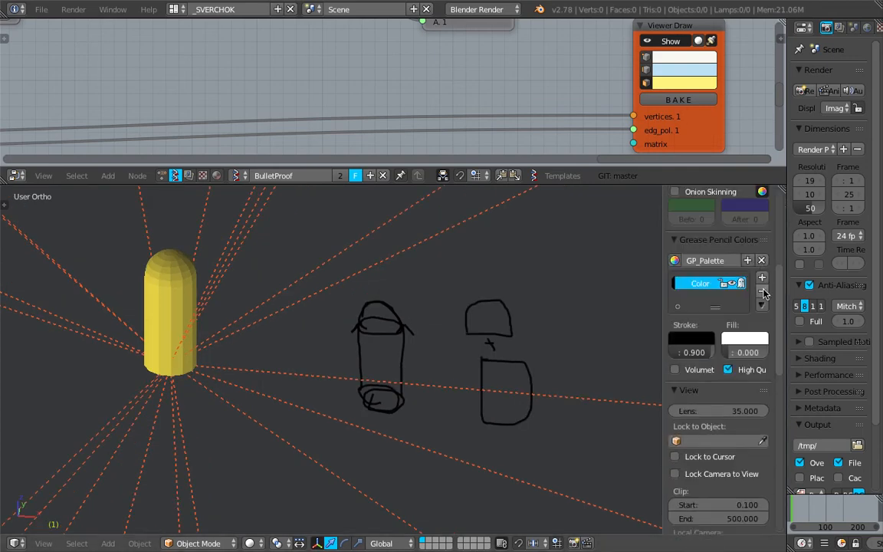
left_click(763, 292)
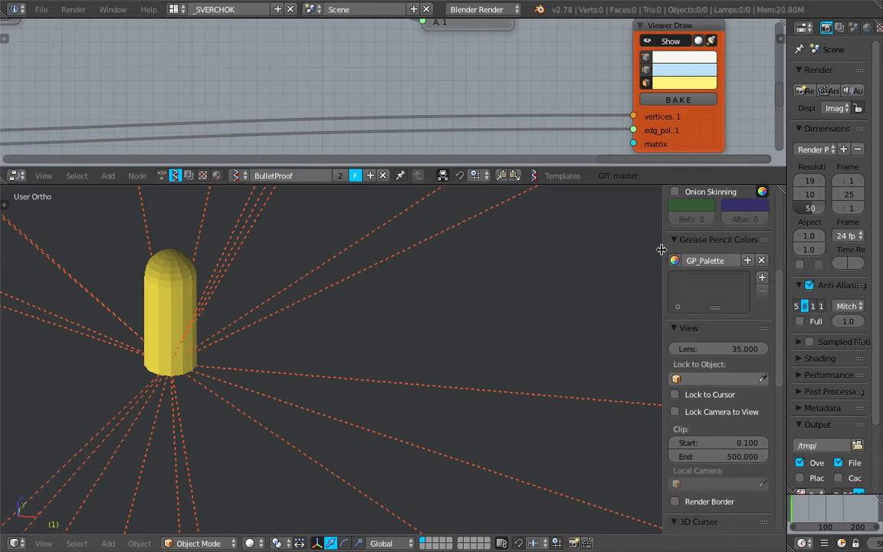
key("n")
scroll(428, 357, "down", 4)
middle_click_drag(320, 298, 410, 296, "shift")
middle_click_drag(491, 237, 485, 197)
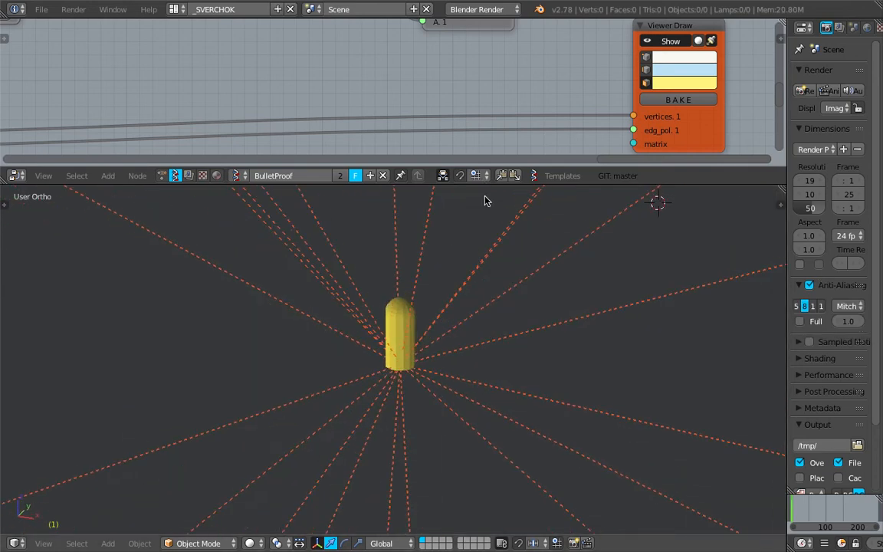
Give the node editor more height and move the yellow-face Viewer Draw node closer to the nodes feeding it
left_click_drag(485, 185, 491, 239)
scroll(452, 393, "down", 5)
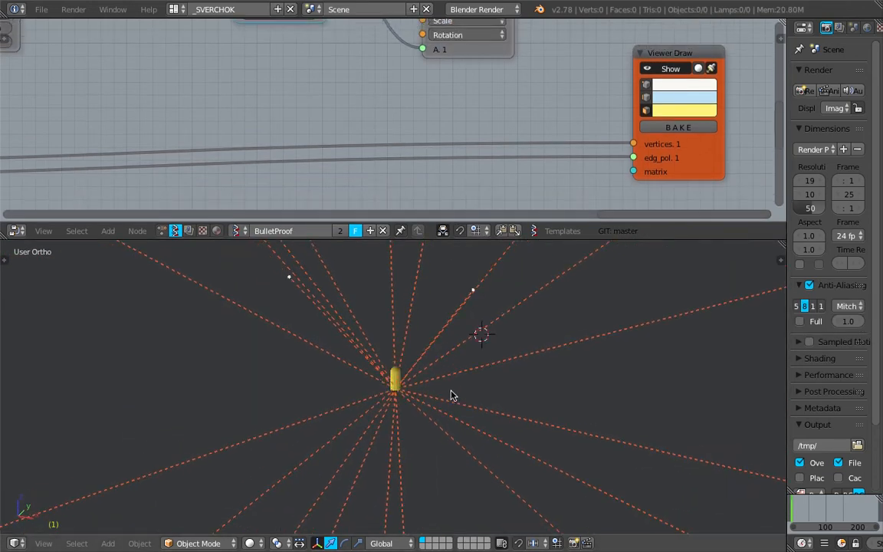
middle_click_drag(433, 396, 483, 395)
scroll(483, 395, "up", 5)
scroll(504, 385, "down", 6)
middle_click_drag(504, 385, 326, 280)
scroll(495, 107, "down", 4)
middle_click_drag(499, 105, 587, 88)
left_click_drag(677, 58, 530, 86)
Examine the node tree from the final Mesh Join back to the Float and Integer input nodes
middle_click_drag(461, 119, 776, 116)
middle_click_drag(185, 192, 360, 180)
left_click_drag(437, 239, 436, 335)
scroll(259, 191, "down", 1)
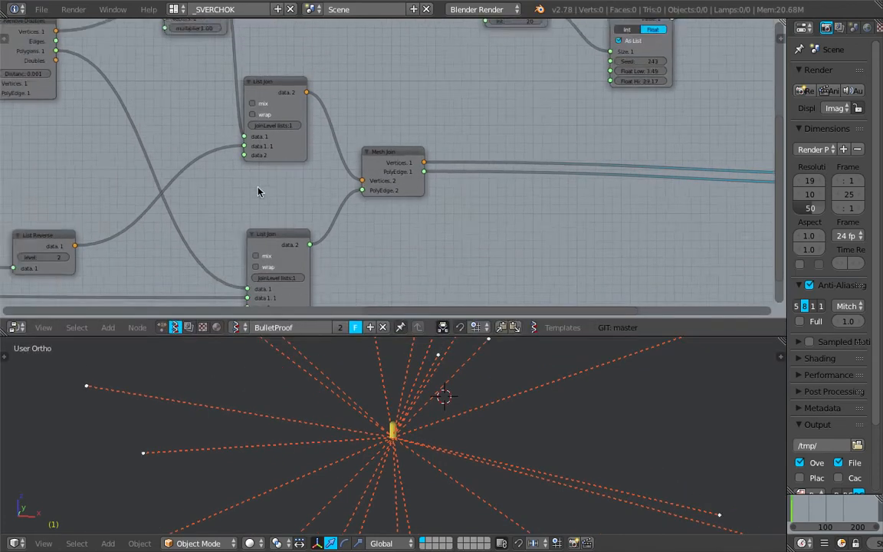
scroll(259, 191, "down", 4)
middle_click_drag(258, 192, 543, 162)
middle_click_drag(306, 176, 504, 176)
middle_click_drag(293, 188, 480, 180)
scroll(440, 222, "up", 1)
scroll(491, 441, "up", 5)
Sketch with the grease pencil a bullet split into a flat circle, a cylinder body and a dome
middle_click_drag(491, 440, 461, 424, "shift")
left_click_drag(463, 426, 460, 415)
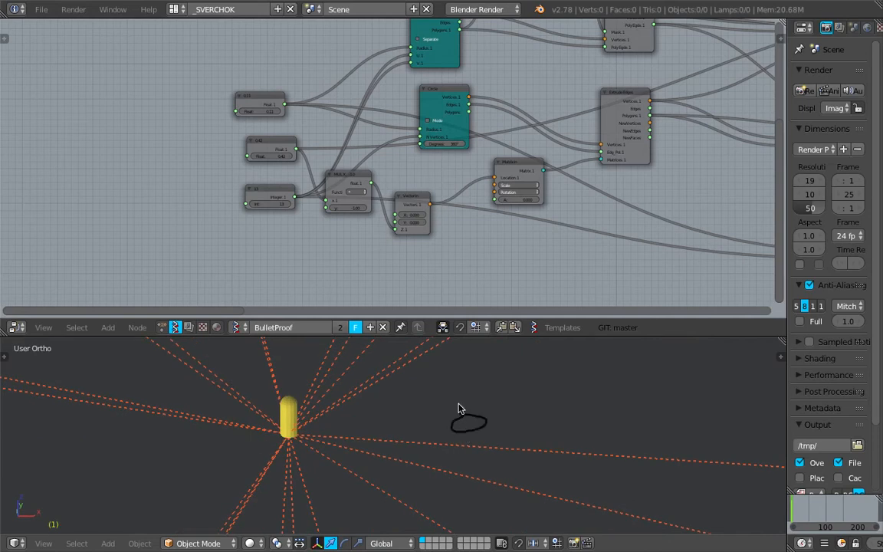
mouse_move(450, 382)
left_mouse_down()
mouse_move(497, 395)
mouse_move(443, 362)
left_mouse_up()
middle_click_drag(442, 362, 443, 381, "shift")
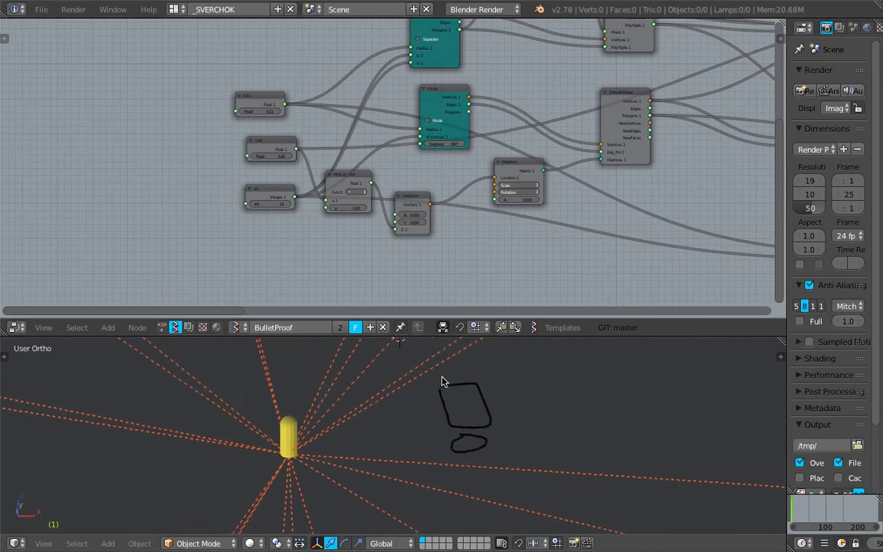
left_click_drag(439, 360, 449, 369)
middle_click_drag(490, 386, 434, 396, "shift")
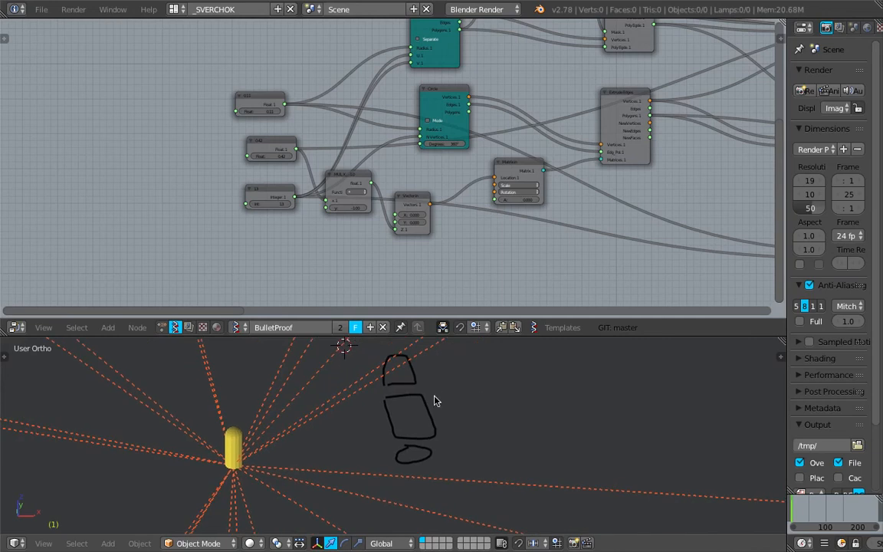
Sketch a second bullet from dome, body and base circle, with a bracket grouping the three parts
left_click_drag(475, 382, 487, 346)
mouse_move(477, 387)
left_mouse_down()
mouse_move(491, 424)
mouse_move(532, 400)
mouse_move(510, 382)
left_mouse_up()
left_click_drag(485, 428, 536, 437)
left_click_drag(549, 374, 554, 430)
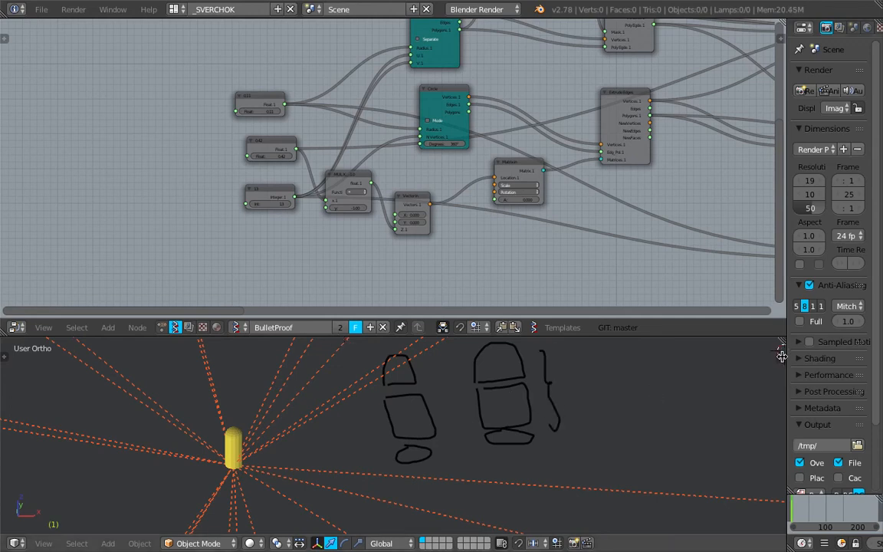
Clear the exploded bullet sketches by deleting their grease pencil colour
key("n")
left_click(763, 441)
mouse_move(407, 421)
middle_mouse_down()
mouse_move(369, 435)
mouse_move(329, 431)
mouse_move(395, 399)
middle_mouse_up()
middle_click_drag(399, 441, 375, 400)
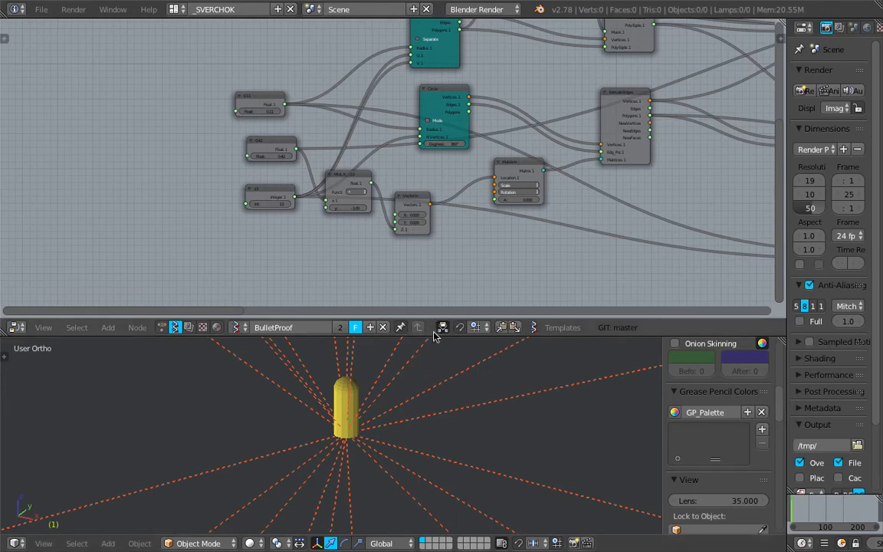
Enlarge the node editor and move the two Float nodes and the Integer node away from the nodes they feed
left_click_drag(434, 337, 422, 420)
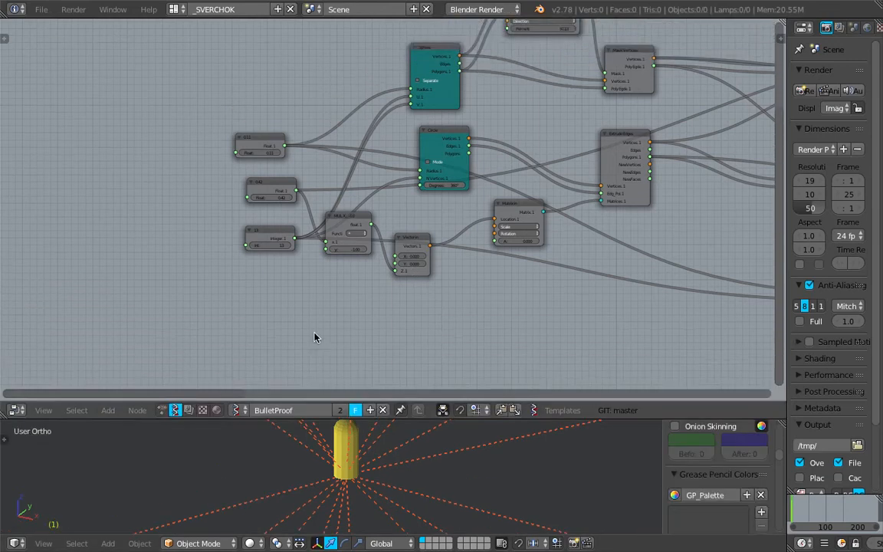
middle_click_drag(281, 235, 363, 251)
scroll(363, 251, "up", 4)
left_click_drag(315, 121, 188, 106)
left_click_drag(335, 187, 180, 190)
left_click_drag(343, 253, 195, 272)
middle_click_drag(201, 268, 219, 261)
Set the Integer node to 12 and inspect the bullet in an enlarged 3D view
left_click_drag(384, 420, 382, 389)
middle_click_drag(266, 263, 262, 252)
scroll(262, 253, "up", 1)
mouse_move(227, 233)
left_mouse_down()
mouse_move(246, 232)
mouse_move(199, 233)
mouse_move(226, 233)
left_mouse_up()
scroll(366, 430, "up", 3)
middle_click_drag(366, 431, 337, 498, "shift")
scroll(360, 451, "up", 2)
left_click_drag(364, 389, 366, 287)
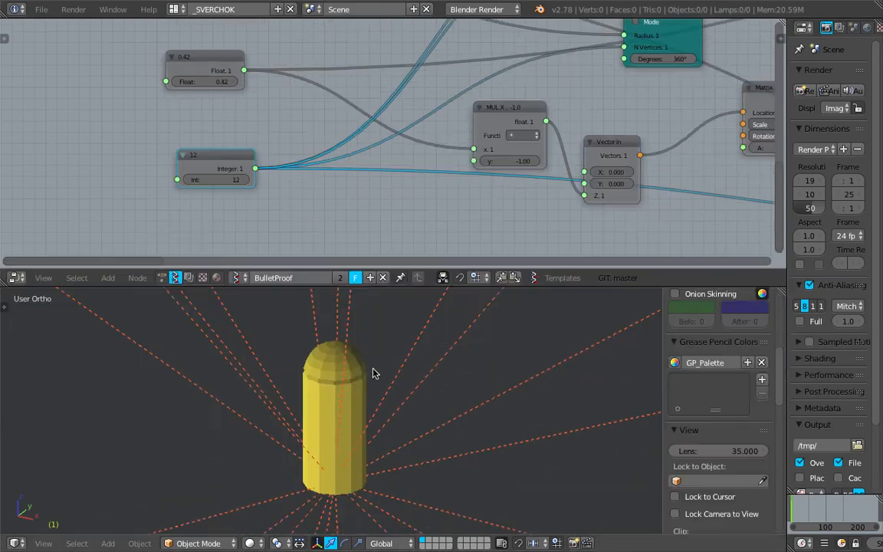
middle_click_drag(374, 373, 370, 349, "shift")
Try 16 and 13 as the Integer node's segment count, and settle on 15
mouse_move(217, 179)
left_mouse_down()
mouse_move(235, 179)
mouse_move(221, 179)
left_mouse_up()
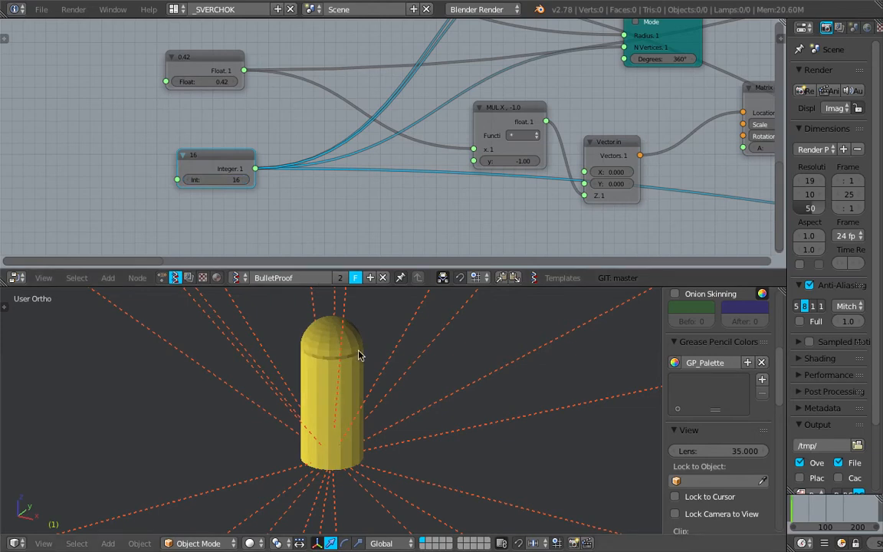
scroll(359, 364, "up", 3)
left_click_drag(220, 183, 214, 182)
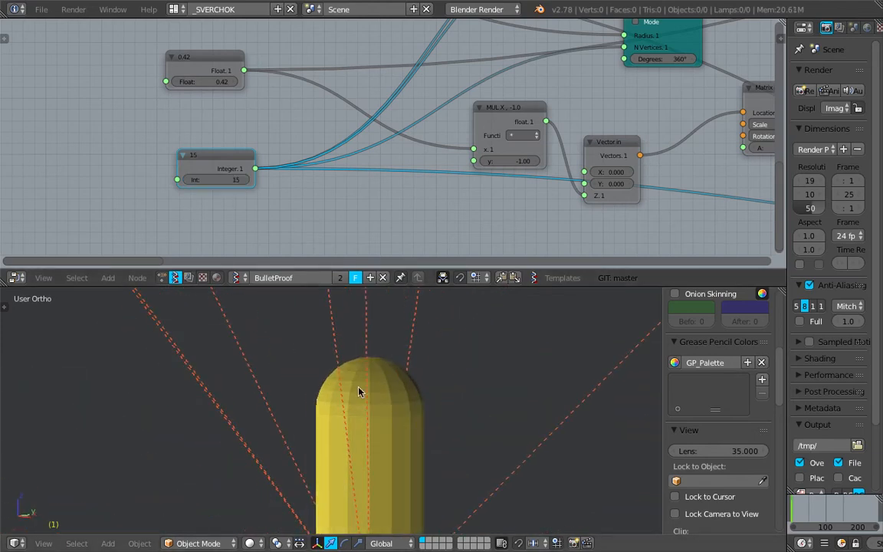
middle_click_drag(318, 340, 355, 421)
left_click_drag(216, 180, 216, 179)
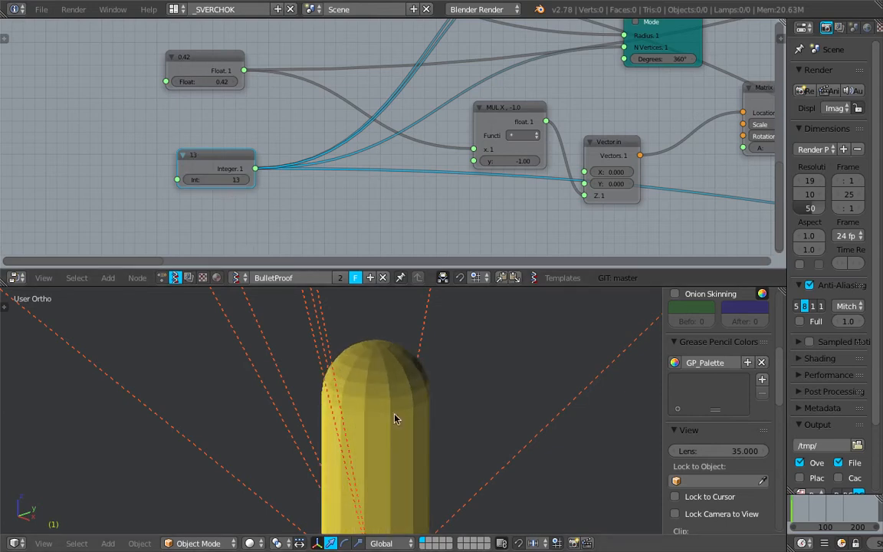
middle_click_drag(355, 372, 342, 370)
left_click_drag(219, 181, 222, 181)
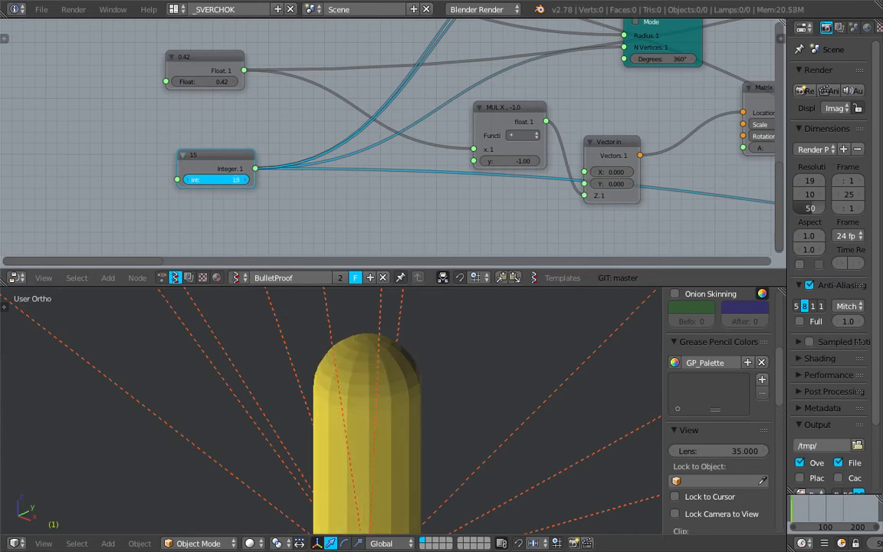
Try a larger value in the Float node that controls the bullet's body length
middle_click_drag(245, 118, 258, 149)
left_click_drag(211, 113, 238, 116)
scroll(399, 398, "down", 10)
scroll(385, 396, "up", 1)
middle_click_drag(356, 307, 342, 372, "shift")
middle_click_drag(342, 372, 300, 393)
Reduce the body-length Float node to 0.22 and raise the radius Float node to 1.04
double_click(230, 113)
type("1")
key("Return")
left_click_drag(224, 112, 243, 114)
middle_click_drag(236, 83, 238, 158)
left_click_drag(246, 97, 283, 97)
middle_click_drag(251, 147, 253, 87)
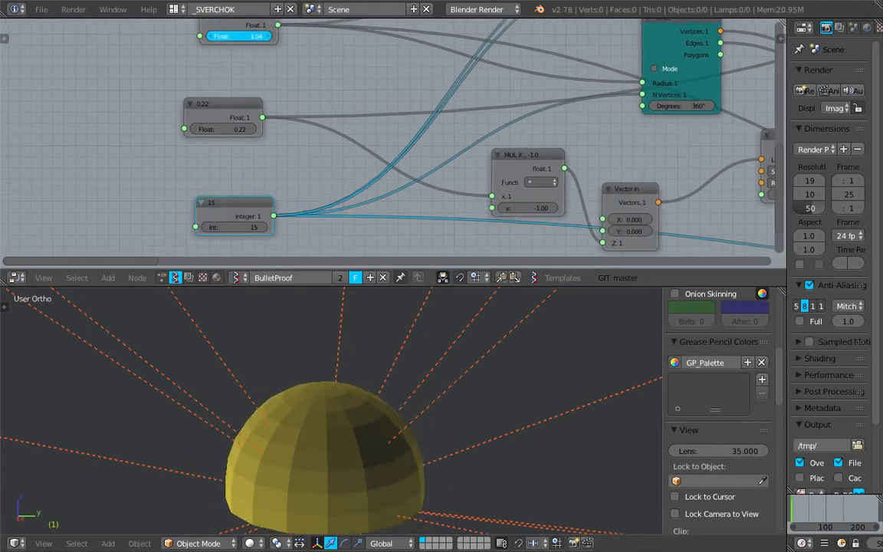
Set the radius Float node to 0.44 and the body-length Float node to 1.66
left_click_drag(247, 36, 226, 36)
left_click_drag(236, 128, 291, 128)
middle_click_drag(306, 368, 214, 281)
scroll(242, 181, "down", 2)
Enlarge the node editor and tidy the positions of the MUL X, Vector in and Matrix in nodes
middle_click_drag(503, 133, 325, 185)
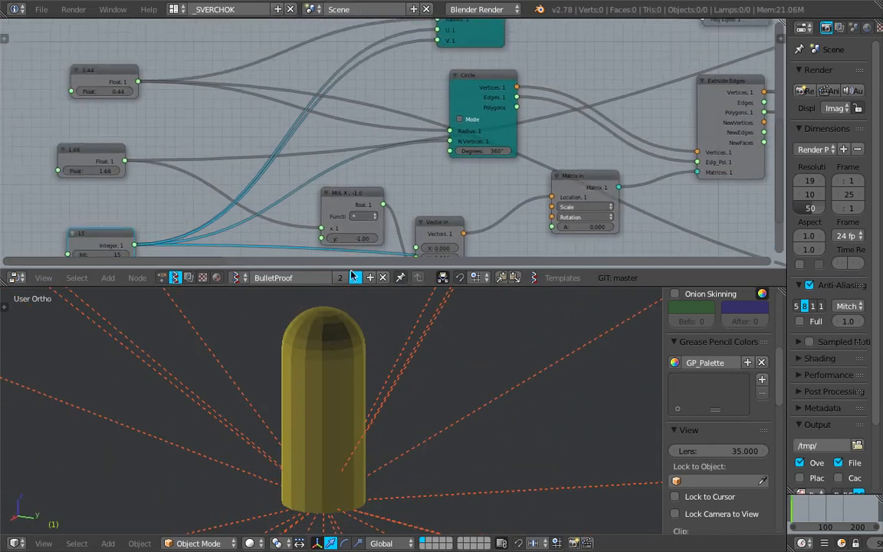
left_click_drag(365, 288, 368, 359)
middle_click_drag(397, 245, 389, 238)
left_click_drag(351, 227, 344, 214)
left_click_drag(437, 262, 452, 233)
middle_click_drag(574, 210, 491, 228)
left_click_drag(518, 226, 501, 232)
middle_click_drag(502, 231, 465, 249)
left_click_drag(453, 247, 443, 240)
Shift the Circle and Sphere nodes slightly towards the nodes they feed
middle_click_drag(395, 164, 374, 157)
left_click_drag(334, 134, 338, 133)
middle_click_drag(321, 64, 318, 112)
left_click_drag(323, 72, 340, 70)
Widen the Select mesh elements by location node and view its list of selection modes
middle_click_drag(365, 101, 263, 166)
scroll(280, 157, "up", 4)
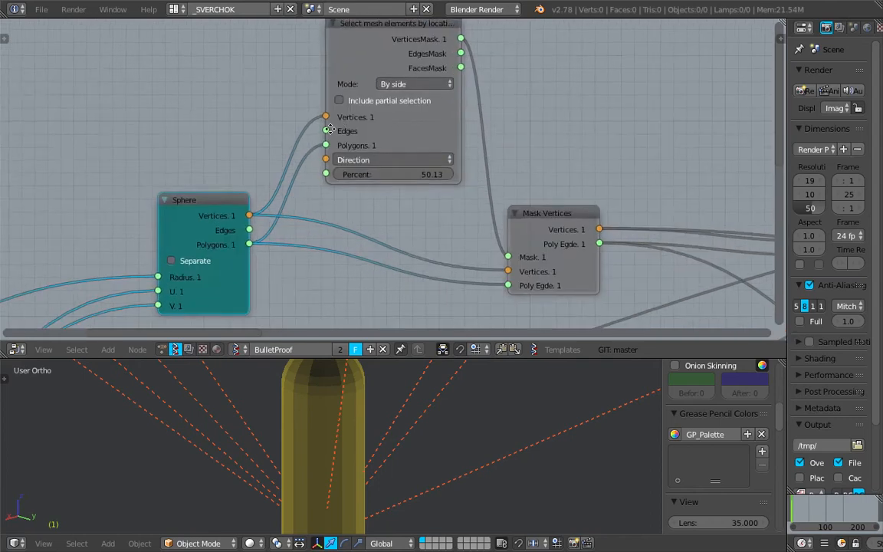
middle_click_drag(325, 131, 282, 177)
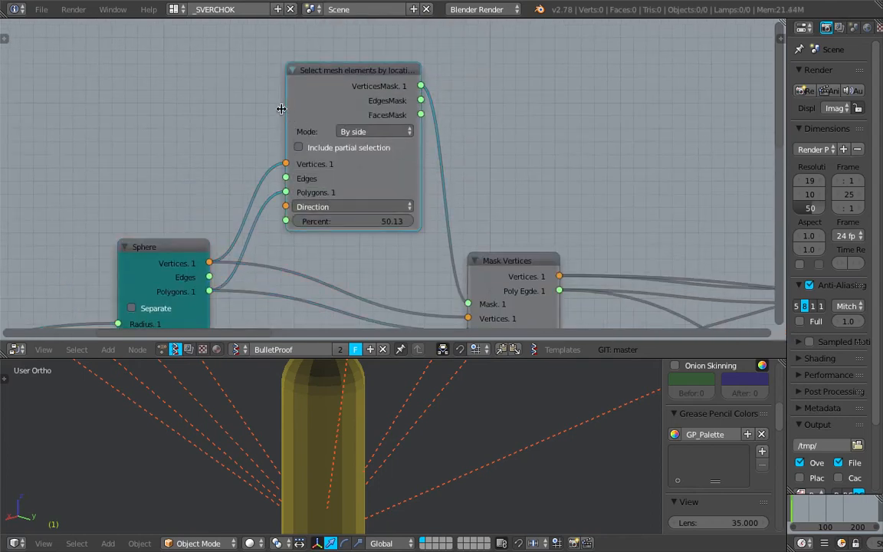
left_click_drag(286, 114, 249, 115)
left_click(340, 131)
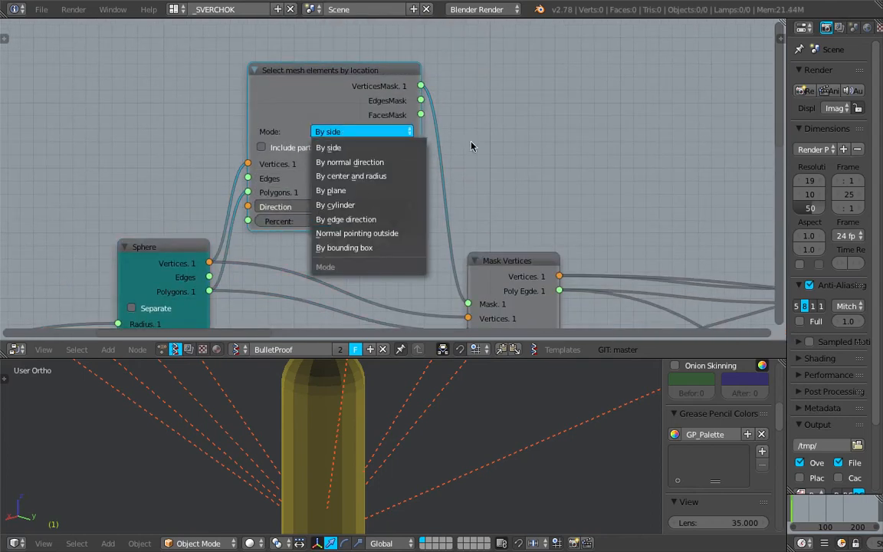
middle_click_drag(356, 227, 359, 193)
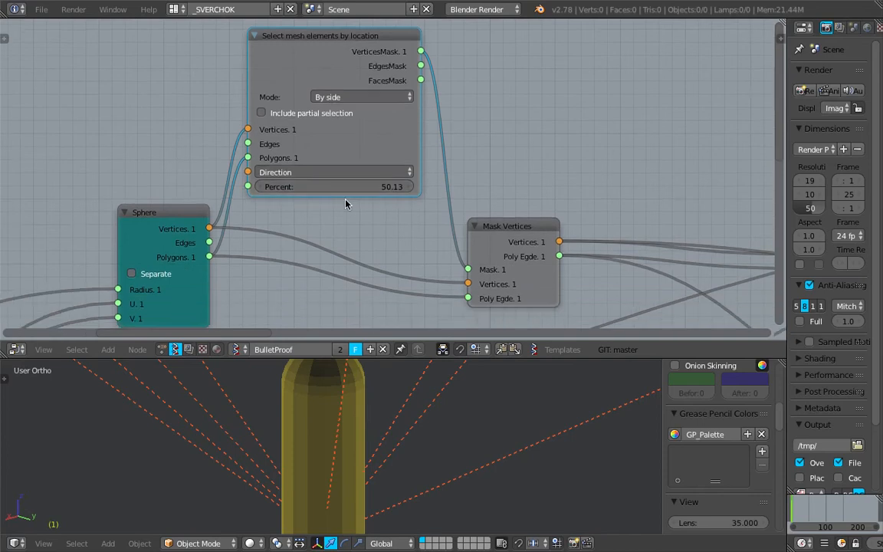
Move the Mask Vertices node up, closer to the height of the selection node
scroll(412, 209, "down", 2)
middle_click_drag(482, 257, 435, 187)
left_click_drag(444, 157, 458, 109)
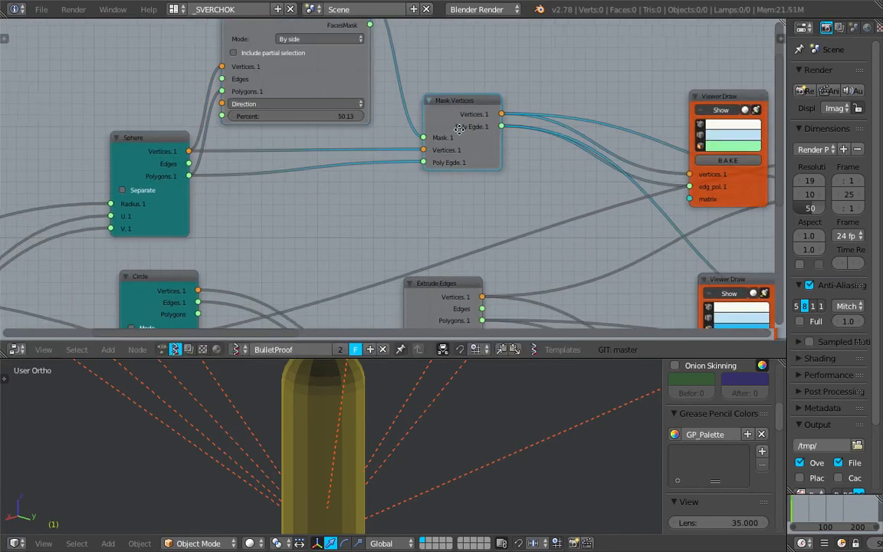
Show the green-face Viewer Draw's output and examine the masked dome with the 3D view in wireframe
middle_click_drag(724, 112, 581, 113)
scroll(448, 444, "down", 4)
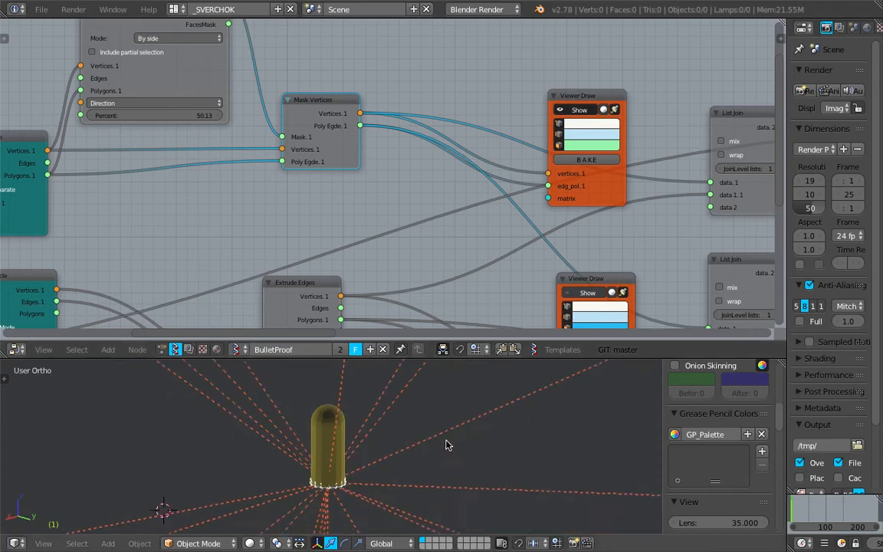
scroll(425, 430, "up", 2)
middle_click_drag(404, 424, 414, 452)
scroll(415, 453, "down", 2)
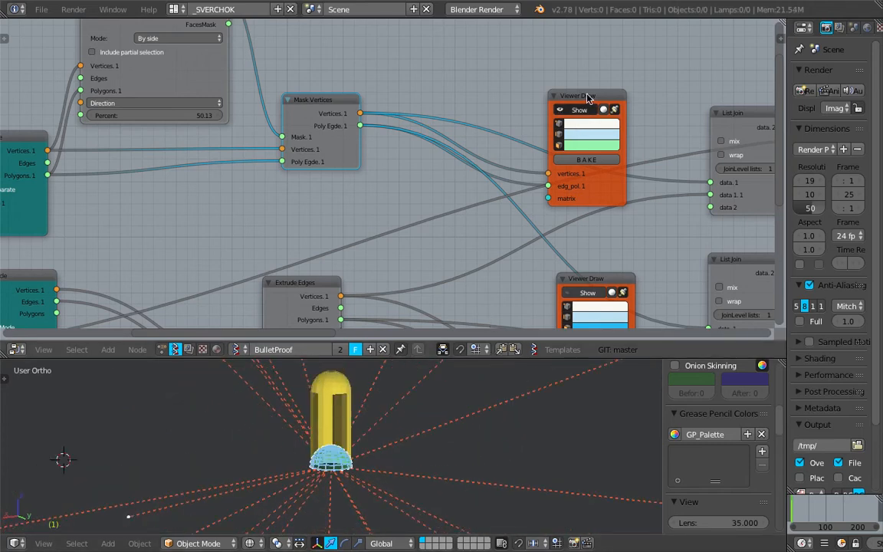
Return to solid shading with the green-face Viewer Draw hidden, and move that node closer to Mask Vertices
left_click_drag(562, 96, 518, 71)
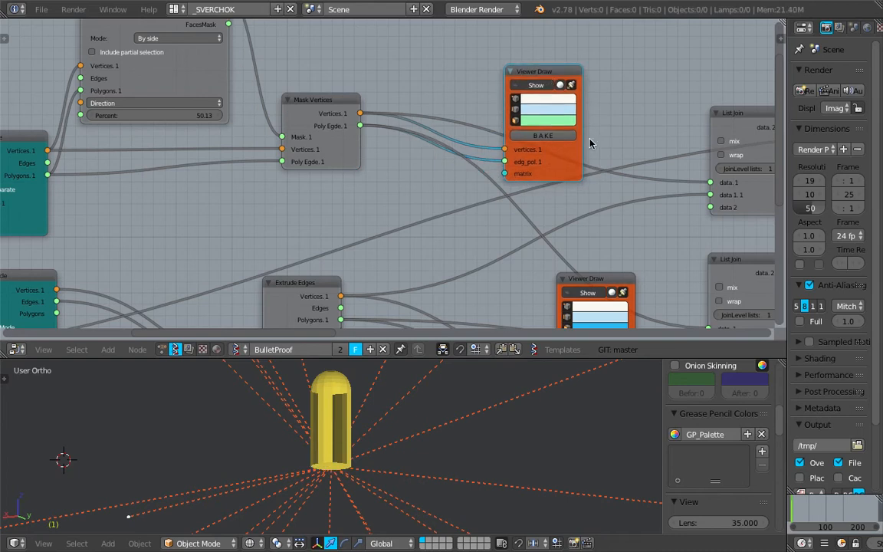
middle_click_drag(504, 384, 480, 404)
key("z")
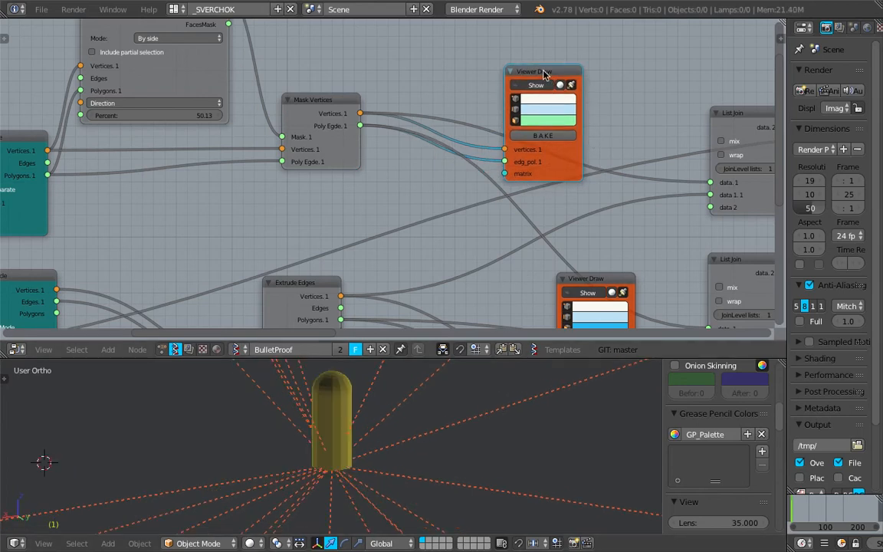
left_click_drag(543, 71, 479, 33)
Move the Extrude Edges node further below Mask Vertices and nudge the Circle node feeding it upwards
middle_click_drag(598, 201, 478, 173)
middle_click_drag(371, 221, 445, 163)
left_click_drag(255, 224, 266, 249)
middle_click_drag(276, 232, 439, 187)
middle_click_drag(278, 193, 381, 180)
left_click_drag(253, 145, 253, 138)
middle_click_drag(693, 205, 660, 206)
middle_click_drag(268, 284, 330, 233)
Show the blue-face Viewer Draw's extruded cylinder briefly, hide it again and move the node closer to Extrude Edges
middle_click_drag(659, 163, 283, 276)
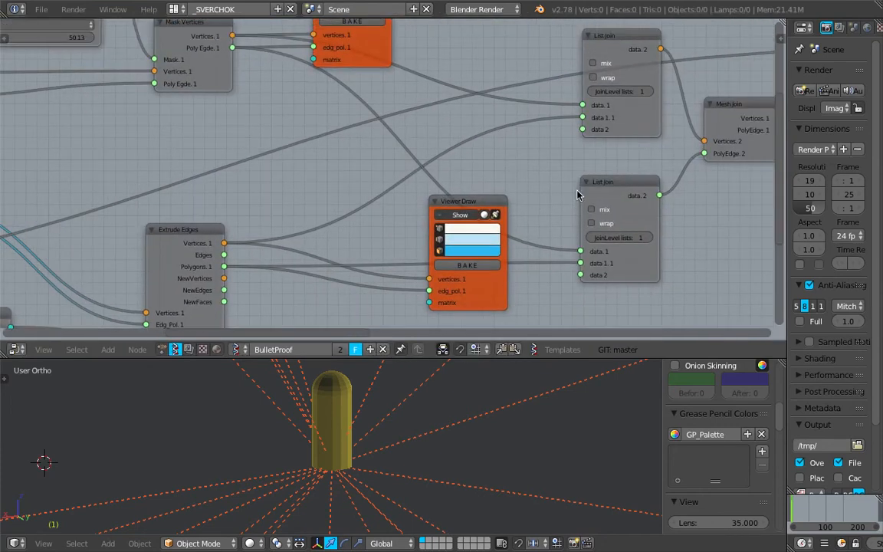
left_click_drag(459, 205, 423, 220)
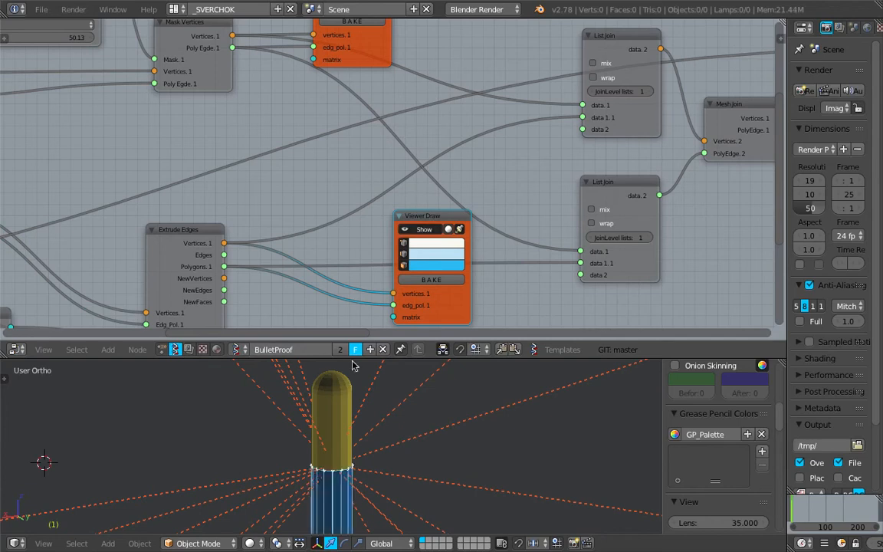
scroll(353, 366, "down", 4)
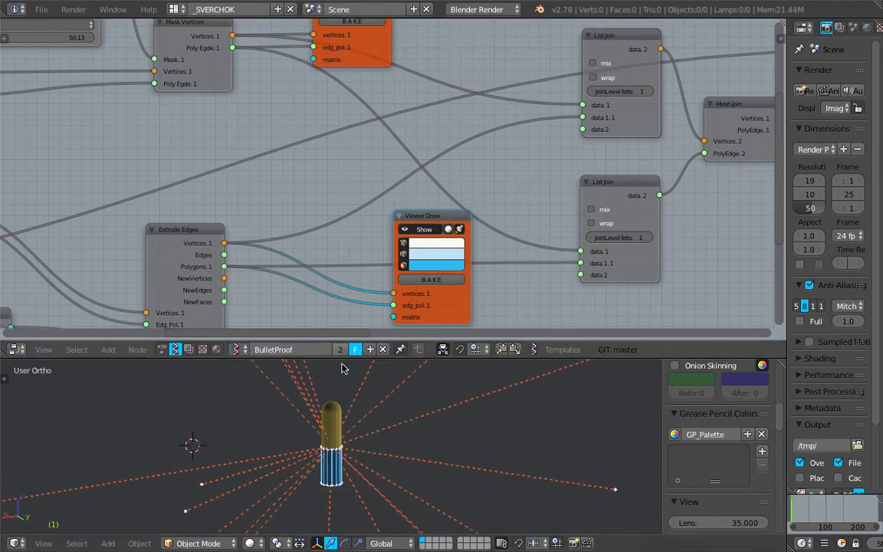
left_click(421, 229)
left_click_drag(432, 219, 409, 224)
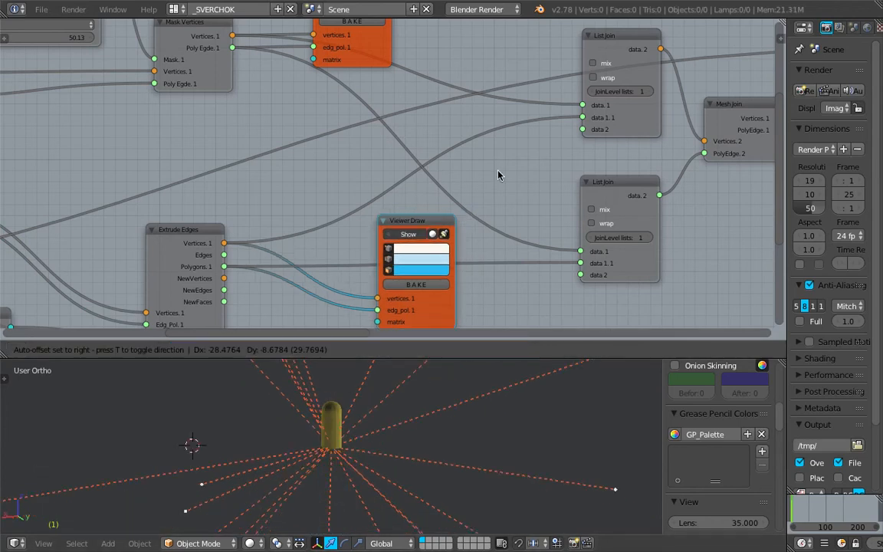
Move the polygon List Join node up towards the vertex List Join, and shift Mesh Join closer to both
middle_click_drag(603, 163, 435, 236)
left_click_drag(457, 254, 453, 226)
middle_click_drag(452, 159, 404, 115)
left_click_drag(491, 125, 477, 109)
Move the Remove Doubles node closer to Mesh Join and lower Mesh Join slightly
middle_click_drag(572, 96, 357, 116)
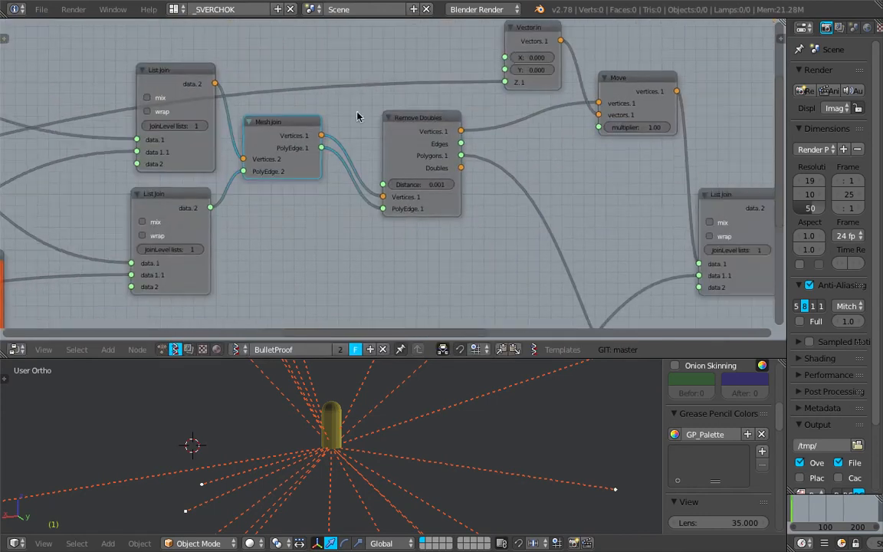
left_click_drag(427, 123, 406, 114)
left_click_drag(295, 122, 297, 131)
left_click_drag(385, 115, 389, 118)
Shrink the node editor slightly and move the List Join node fed by the Move node up
middle_click_drag(505, 117, 358, 138)
middle_click_drag(459, 168, 467, 153)
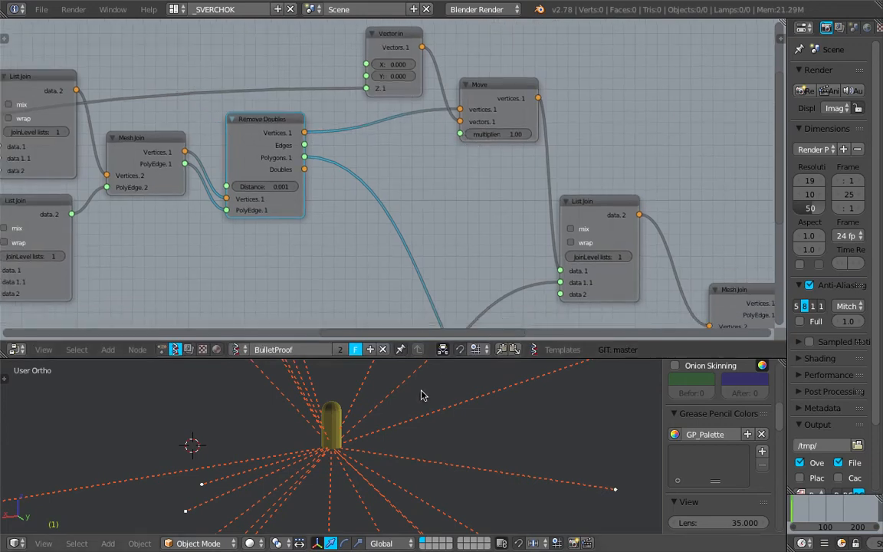
left_click_drag(442, 359, 442, 323)
middle_click_drag(514, 200, 383, 152)
left_click_drag(461, 145, 480, 128)
Move the Circle node for the bullet's base closer to the List Reverse node
scroll(491, 160, "down", 3)
middle_click_drag(466, 225, 449, 157)
middle_click_drag(247, 236, 380, 175)
middle_click_drag(205, 207, 244, 202)
left_click_drag(160, 200, 237, 191)
middle_click_drag(430, 414, 458, 426)
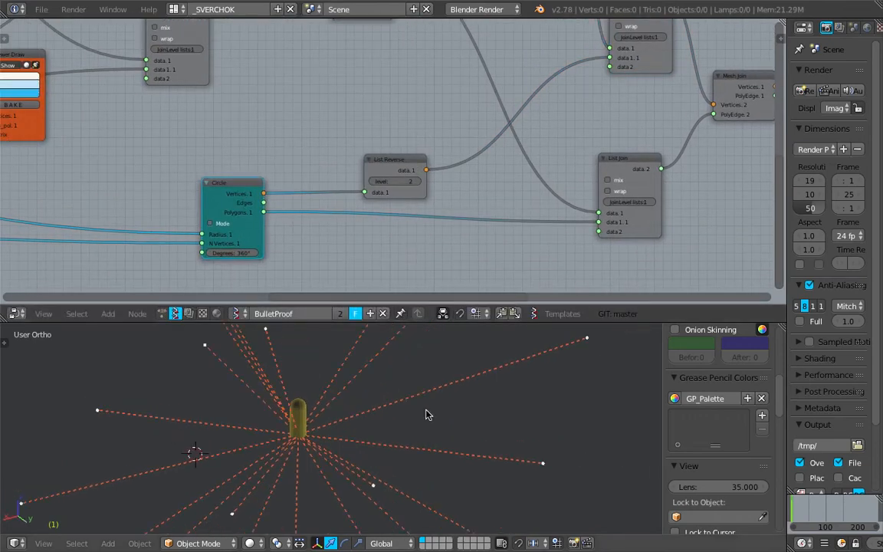
Examine the assembled bullet in the 3D viewport alongside the Circle, List Join and Mesh Join nodes that build it
left_click_drag(442, 322, 442, 201)
middle_click_drag(420, 357, 335, 365, "shift")
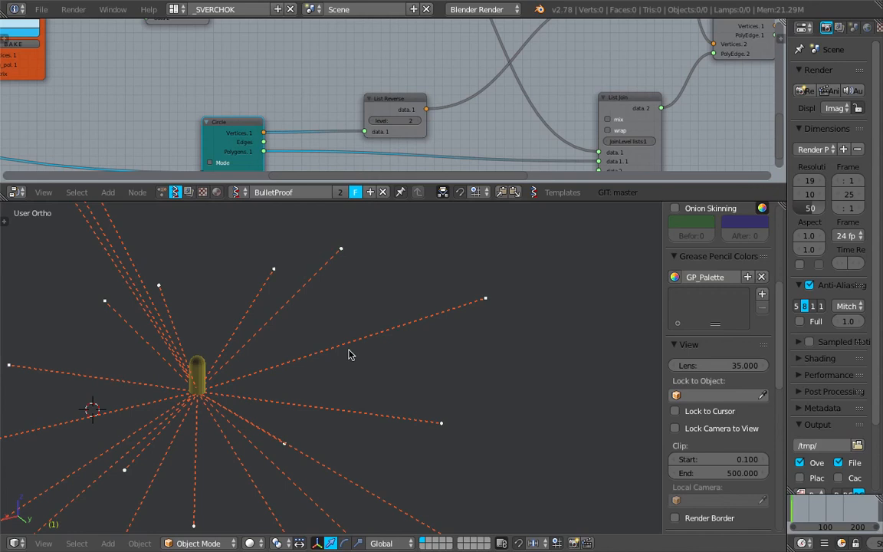
middle_click_drag(258, 374, 191, 374)
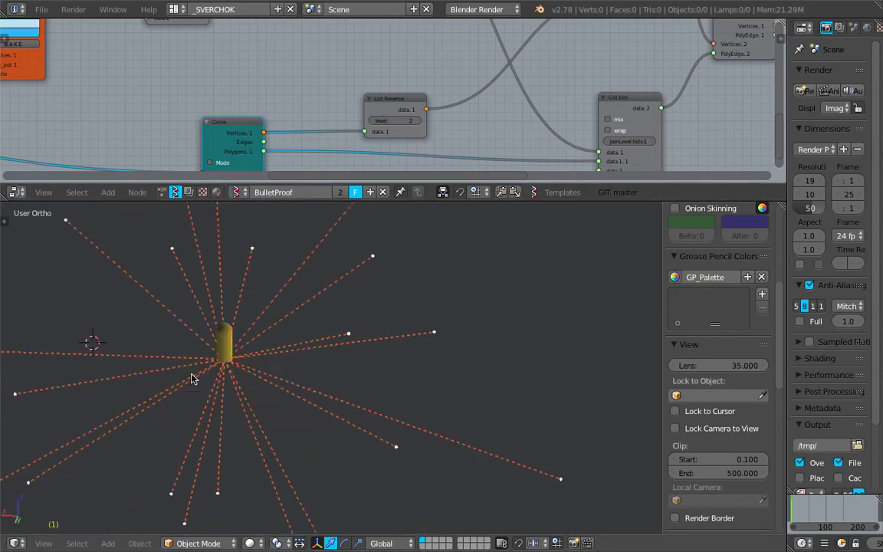
scroll(180, 362, "up", 3)
middle_click_drag(426, 164, 317, 149)
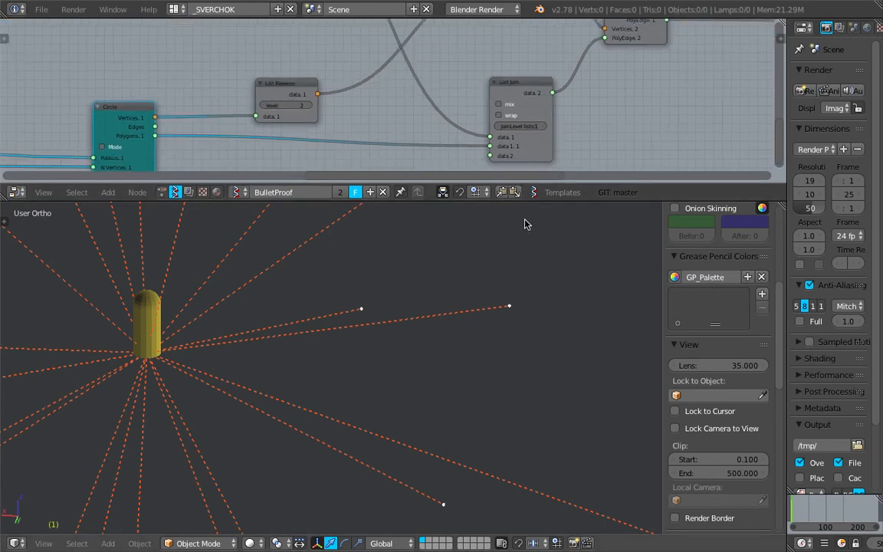
left_click_drag(526, 201, 525, 279)
middle_click_drag(526, 105, 315, 157)
scroll(398, 200, "up", 1)
left_click_drag(431, 279, 431, 339)
middle_click_drag(322, 244, 359, 240)
middle_click_drag(205, 379, 441, 445)
scroll(420, 436, "up", 3)
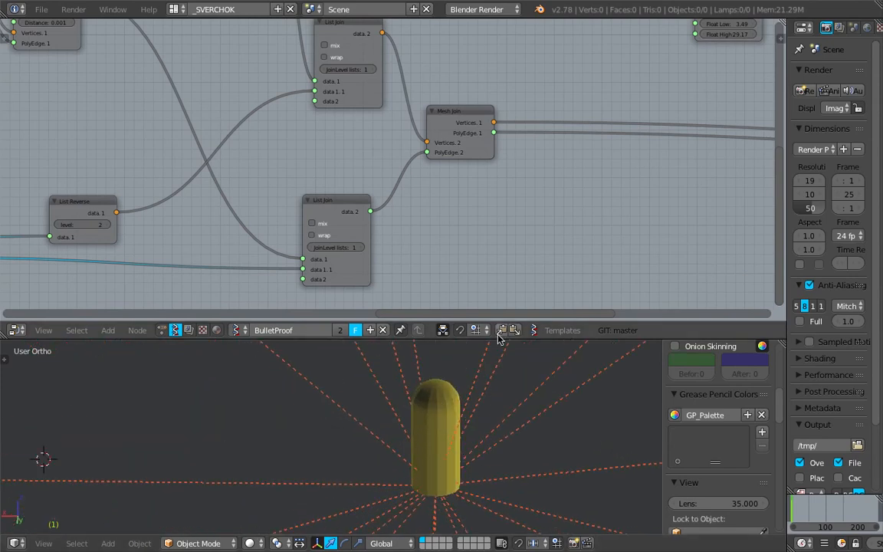
Sketch the bullet's dome and cylinder with a question mark in Grease Pencil beside the model, and remove the drawing's palette colour
left_click_drag(500, 339, 503, 174)
middle_click_drag(551, 285, 331, 272, "shift")
mouse_move(503, 273)
left_mouse_down()
mouse_move(532, 224)
mouse_move(571, 270)
left_mouse_up()
left_click_drag(503, 278, 562, 270)
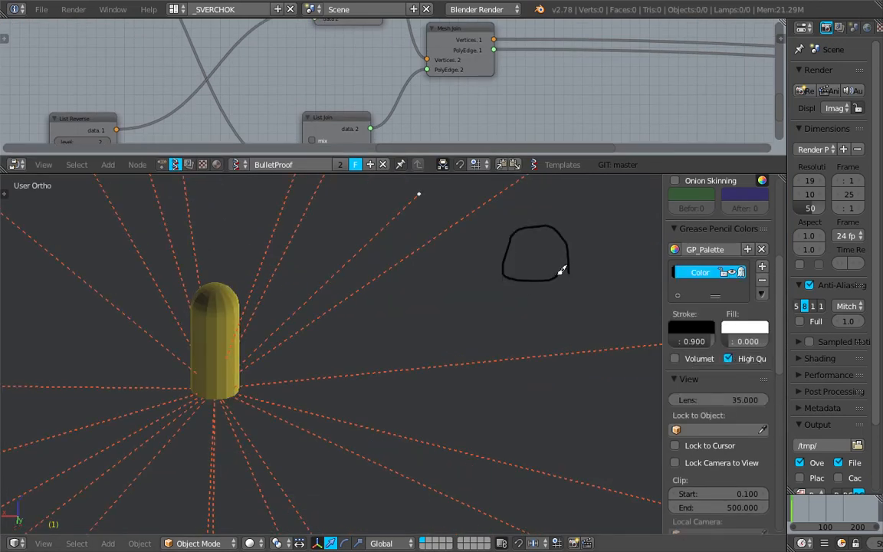
mouse_move(502, 276)
left_mouse_down()
mouse_move(565, 278)
mouse_move(517, 265)
mouse_move(509, 357)
mouse_move(578, 355)
mouse_move(575, 283)
mouse_move(613, 285)
left_mouse_up()
left_click(615, 302)
mouse_move(587, 229)
left_mouse_down()
mouse_move(609, 315)
mouse_move(598, 334)
left_mouse_up()
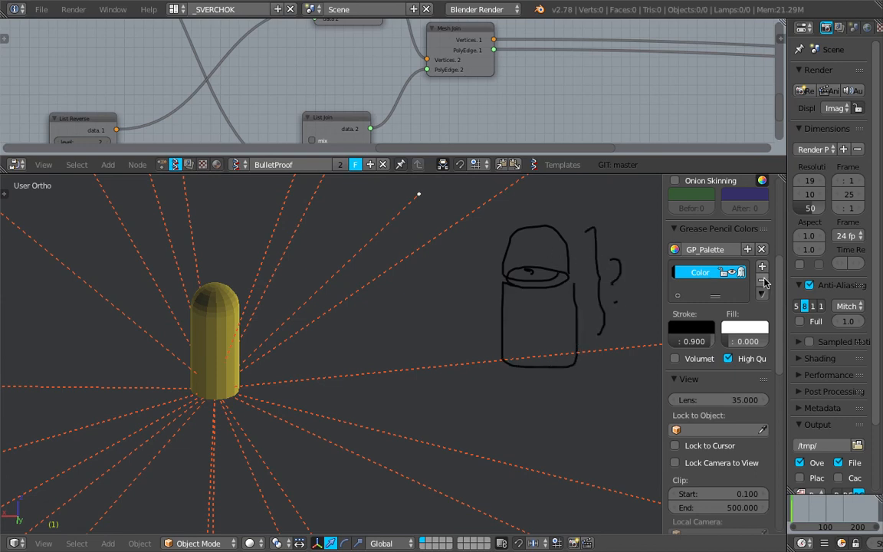
left_click(764, 281)
middle_click_drag(349, 310, 514, 316, "shift")
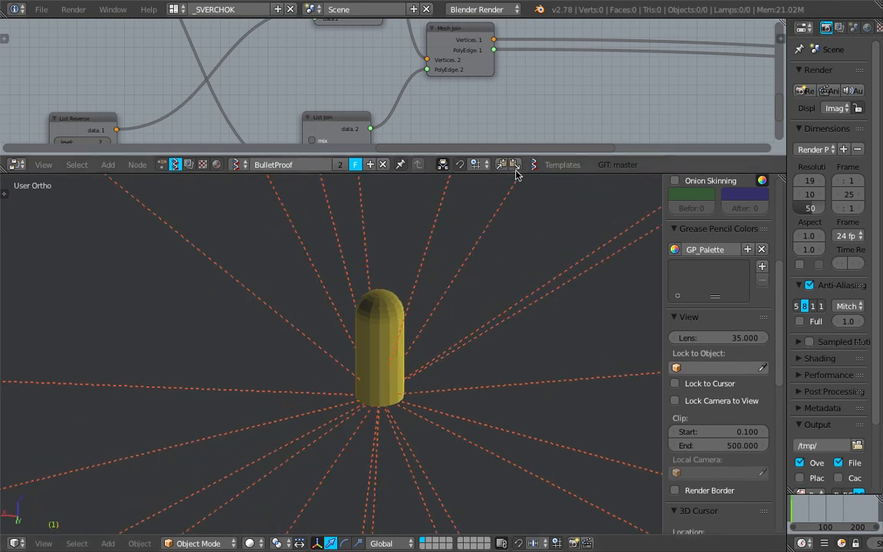
Set the face colour of the bullet's Viewer Draw node to pink, RGB 1.000, 0.345, 0.627
left_click_drag(517, 174, 519, 353)
scroll(450, 222, "down", 6)
middle_click_drag(426, 194, 253, 212)
middle_click_drag(375, 132, 304, 156)
mouse_move(468, 187)
middle_mouse_down()
mouse_move(296, 210)
mouse_move(285, 221)
middle_mouse_up()
scroll(355, 217, "up", 4)
left_click(377, 194)
left_click(377, 194)
left_click(388, 220)
left_click_drag(414, 158, 410, 149)
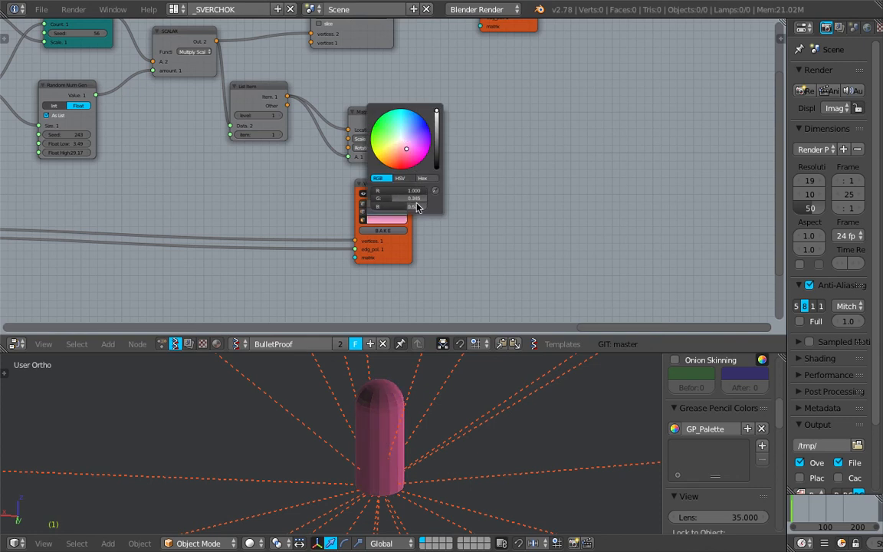
Move the bullet mesh object aside in the 3D viewport and run the smooth command on it
right_click(388, 461)
key("g")
left_click(502, 438)
scroll(477, 435, "down", 2)
key("space")
type("smoo")
key("Return")
Delete the moved bullet mesh object from the scene
key("a")
key("a")
middle_click_drag(473, 464, 371, 436)
key("x")
left_click(370, 436)
Move the bullet's Viewer Draw node away from the Matrix In node to make room between them
scroll(376, 426, "up", 9)
middle_click_drag(390, 395, 421, 413, "shift")
scroll(374, 185, "up", 1)
left_click_drag(374, 184, 499, 145)
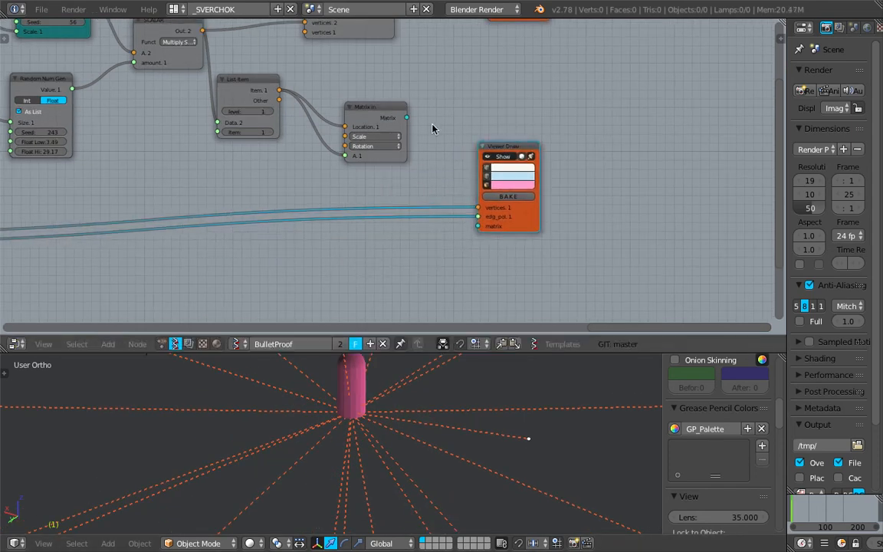
Connect the Matrix In node's Matrix output to the matrix input of the bullet's Viewer Draw node
left_click_drag(406, 119, 479, 231)
scroll(469, 414, "down", 6)
middle_click_drag(465, 415, 398, 416)
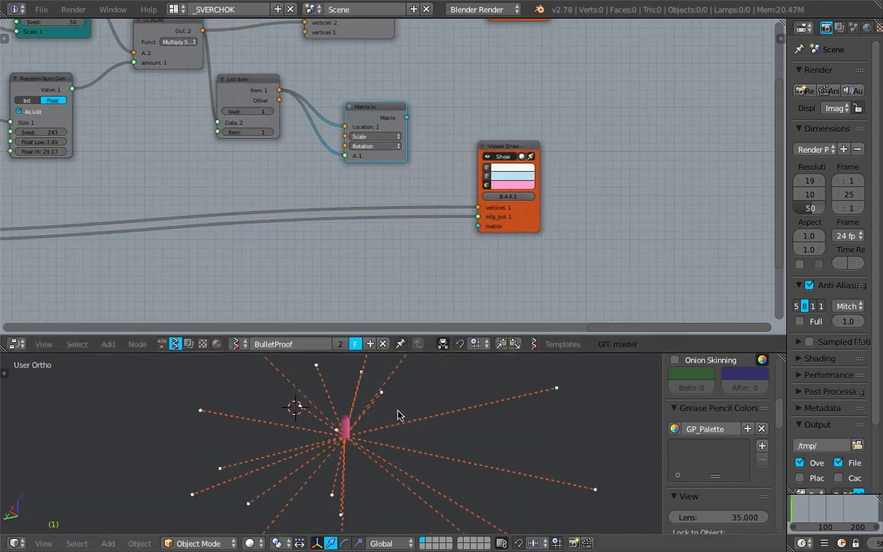
left_click_drag(407, 118, 480, 227)
mouse_move(467, 401)
middle_mouse_down()
mouse_move(497, 416)
mouse_move(528, 401)
mouse_move(413, 423)
mouse_move(380, 400)
middle_mouse_up()
scroll(307, 177, "down", 4)
Set the Integer node feeding Random Vector and Random Num Gen to 50
middle_click_drag(123, 62, 248, 129)
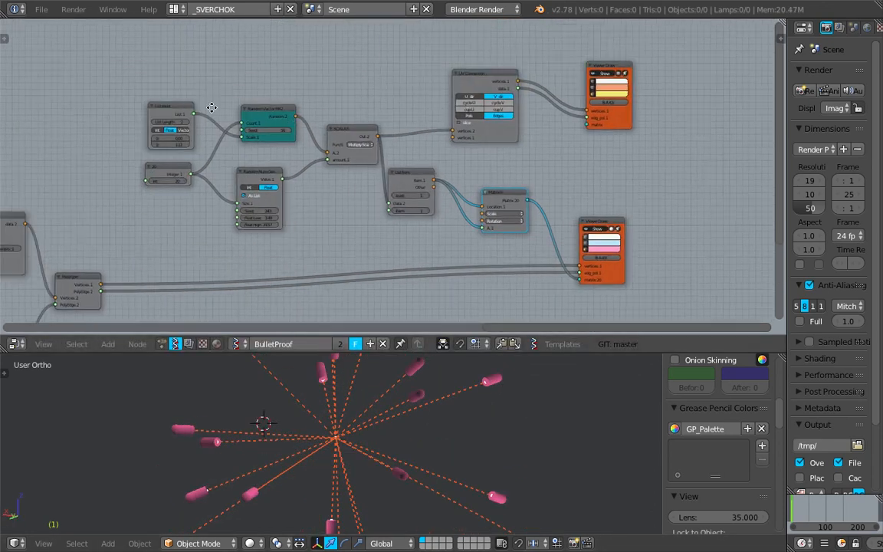
middle_click_drag(190, 154, 269, 162)
scroll(269, 163, "up", 3)
double_click(216, 192)
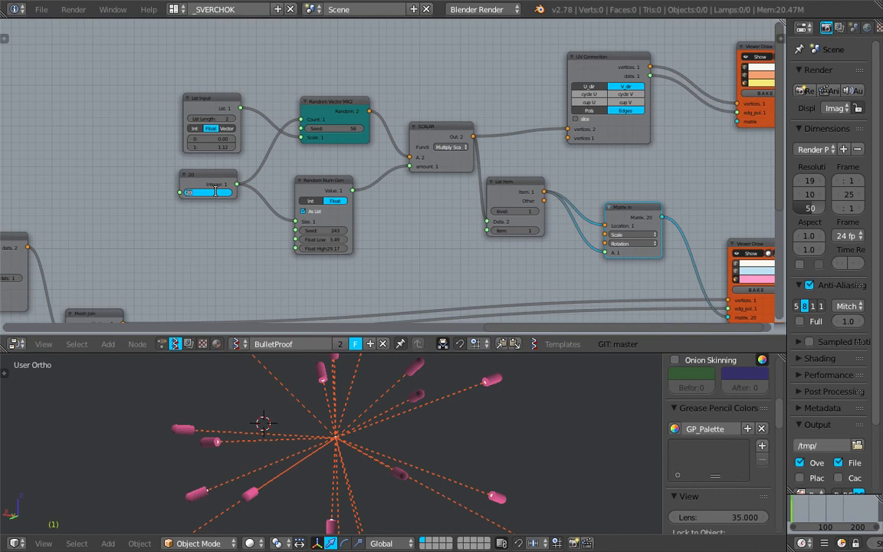
type("30")
key("Return")
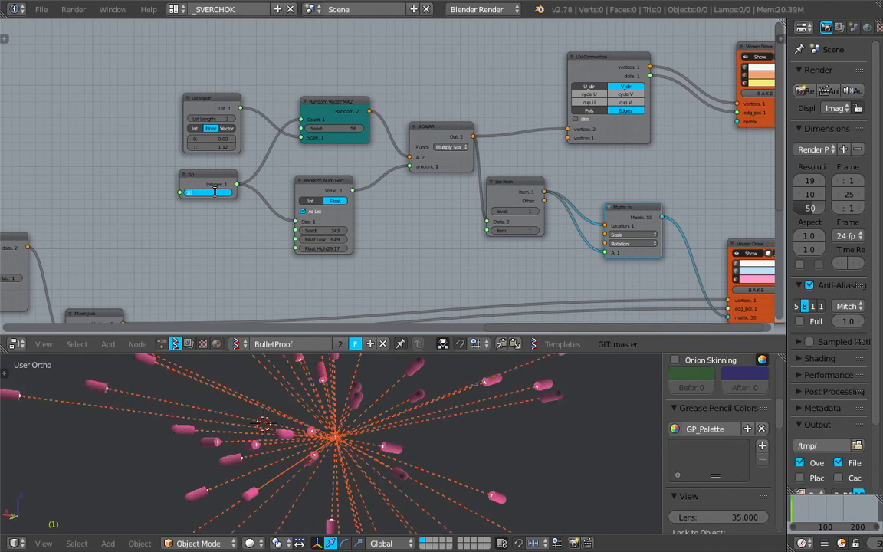
Raise the Integer node feeding both random nodes to 100
key("Return")
scroll(364, 468, "down", 5)
middle_click_drag(363, 471, 368, 303)
scroll(384, 460, "up", 6)
scroll(397, 431, "down", 4)
scroll(324, 254, "up", 5)
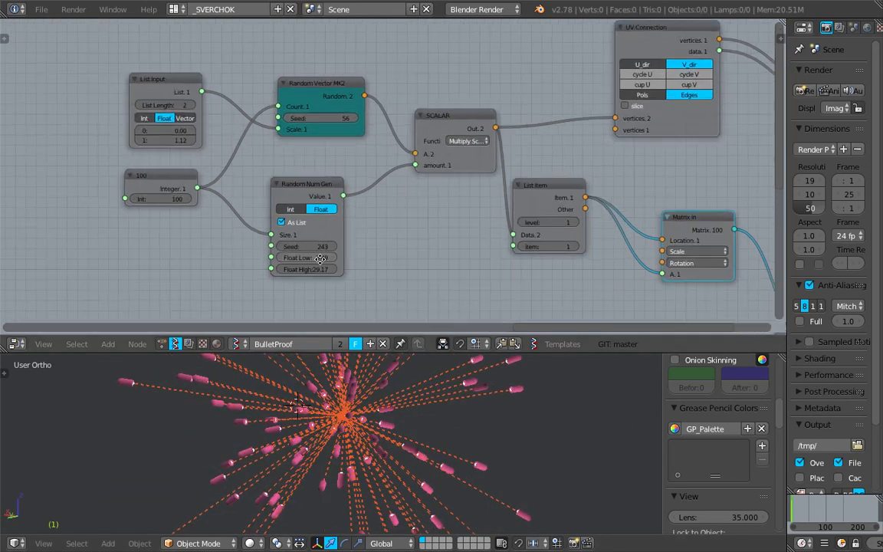
Set the second value of the List Input node, which drives the Random Vector scale, to 0
middle_click_drag(147, 147, 193, 164)
left_click(199, 136)
type("0")
key("Return")
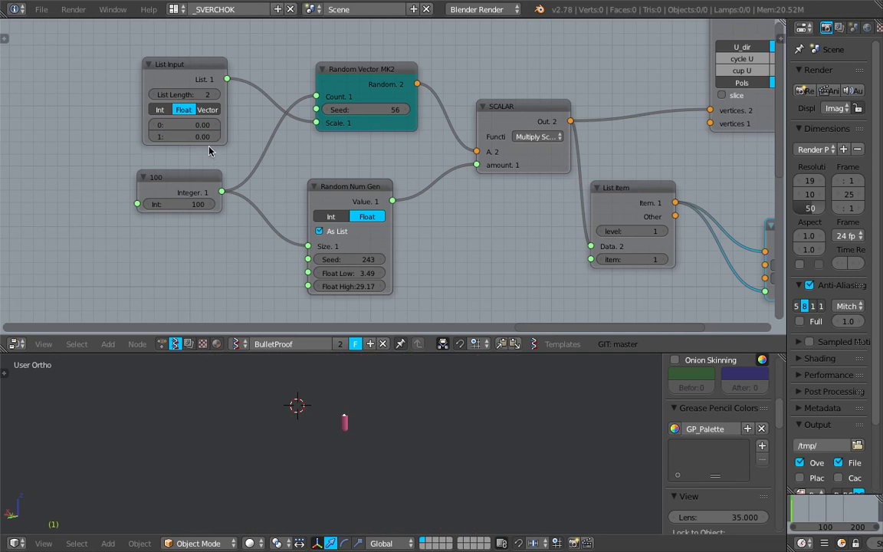
Increase the List Input node's second value to 1.98 to spread the bullets outwards
left_click_drag(199, 137, 280, 164)
middle_click_drag(630, 255, 469, 178)
scroll(469, 178, "down", 6)
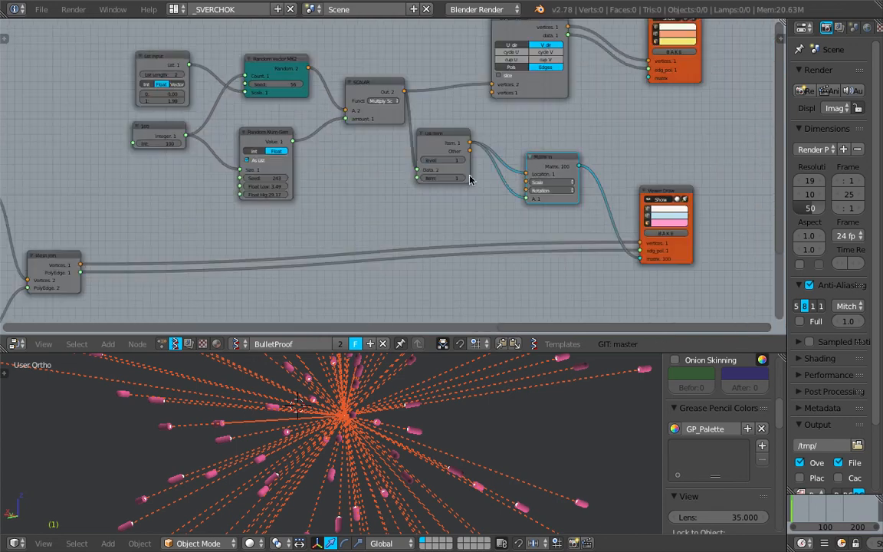
Change the face colour of the bullet's Viewer Draw node to light yellow and enlarge the 3D viewport around the whole burst
scroll(503, 186, "up", 4)
middle_click_drag(606, 209, 456, 172)
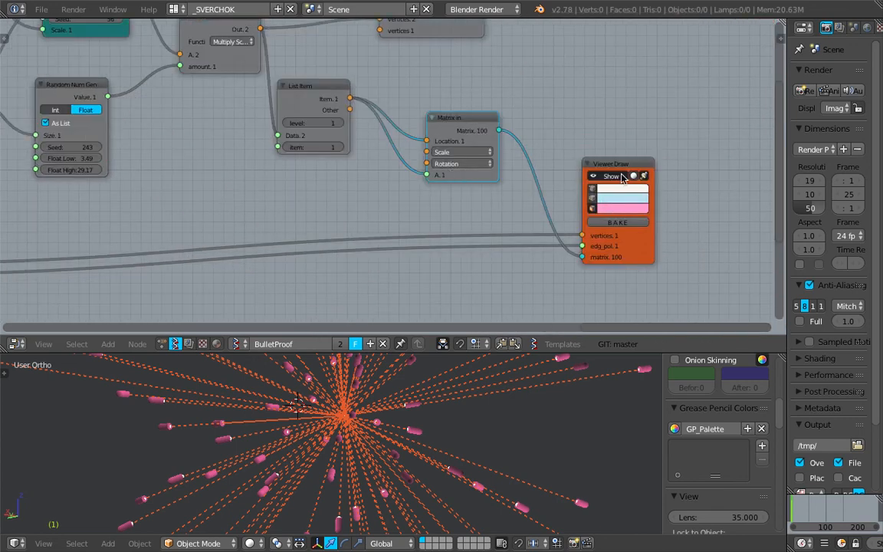
left_click(618, 211)
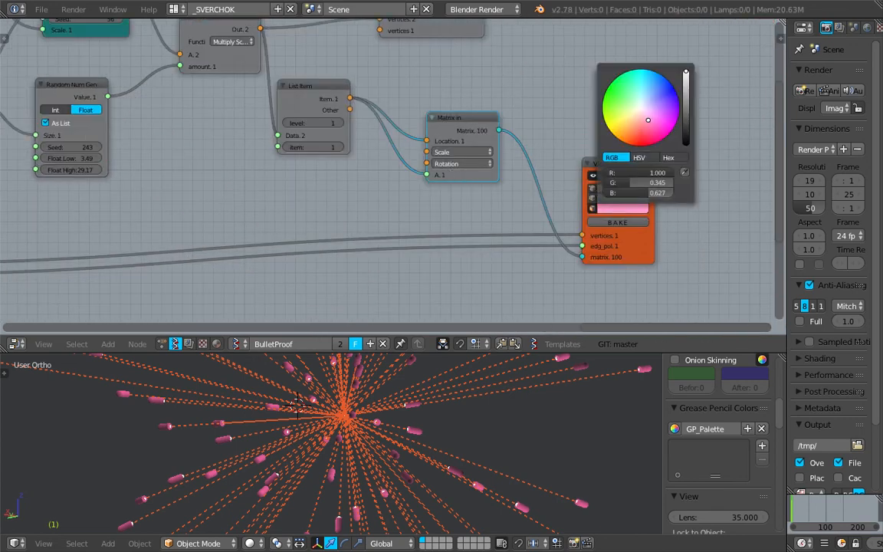
left_click(625, 113)
left_click_drag(511, 354, 537, 140)
middle_click_drag(404, 308, 426, 295)
middle_click_drag(560, 294, 623, 316)
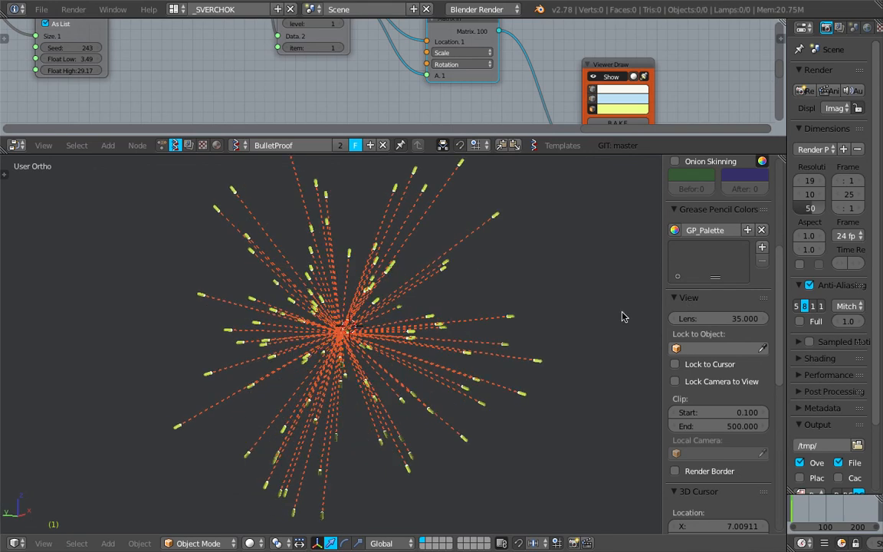